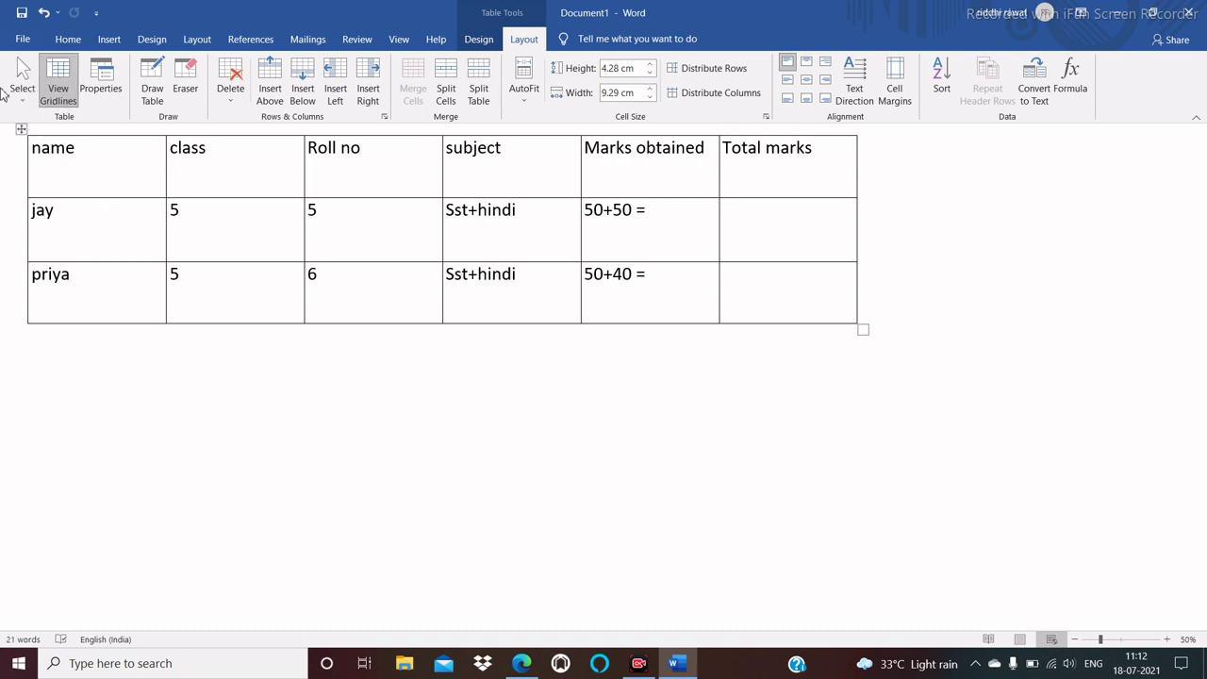
# - Stretch the whole table downward until its rows are about 5.3 cm high
pyautogui.moveTo(19, 130); pyautogui.dragTo(926, 395)
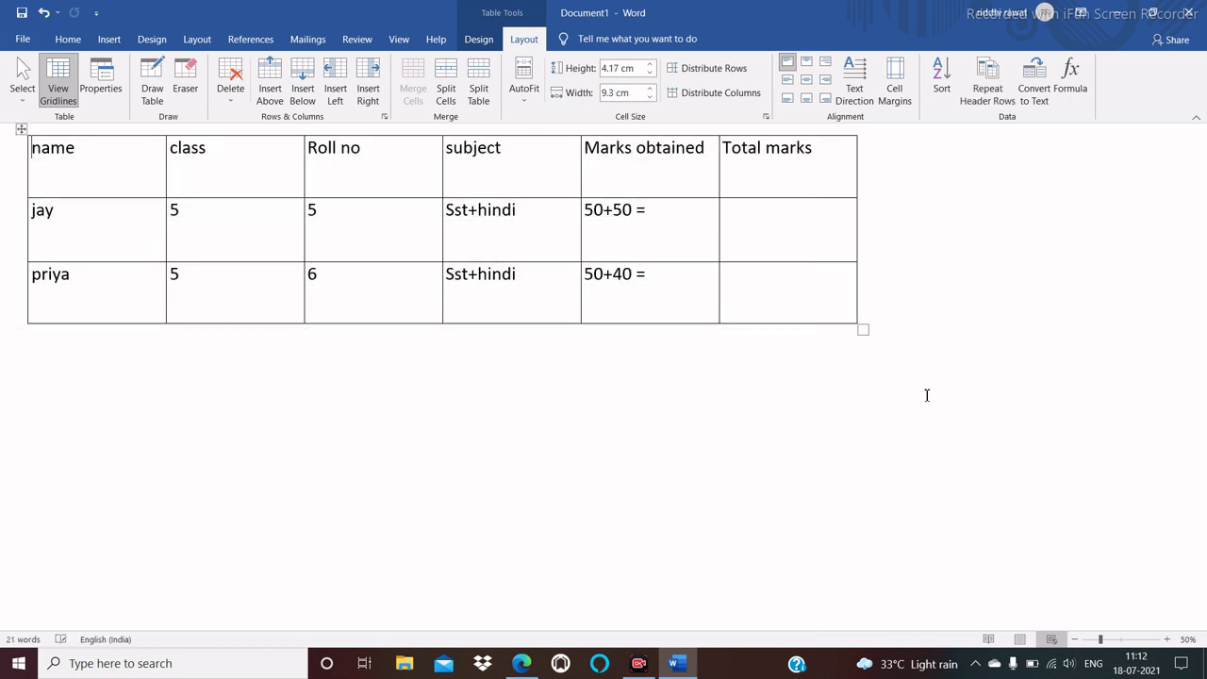
pyautogui.click(861, 337)
pyautogui.moveTo(863, 329); pyautogui.dragTo(989, 378)
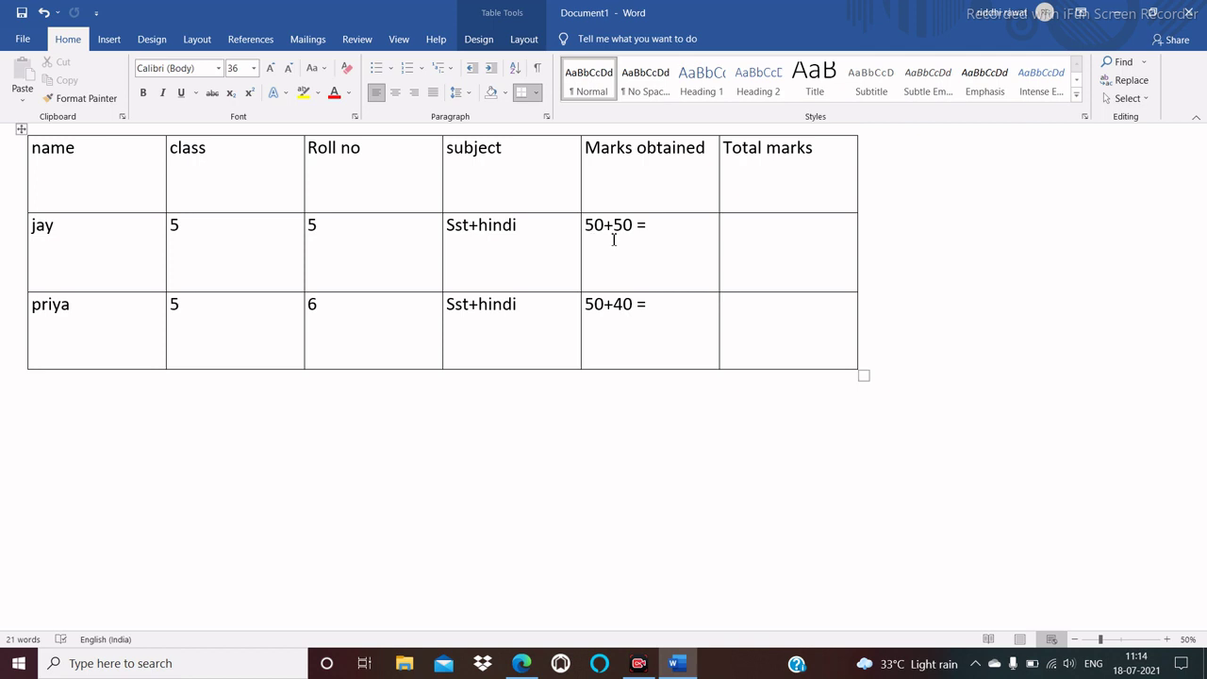
# - Insert a formula adding 50+50 in the first student's Total marks cell
pyautogui.click(743, 236)
pyautogui.click(525, 40)
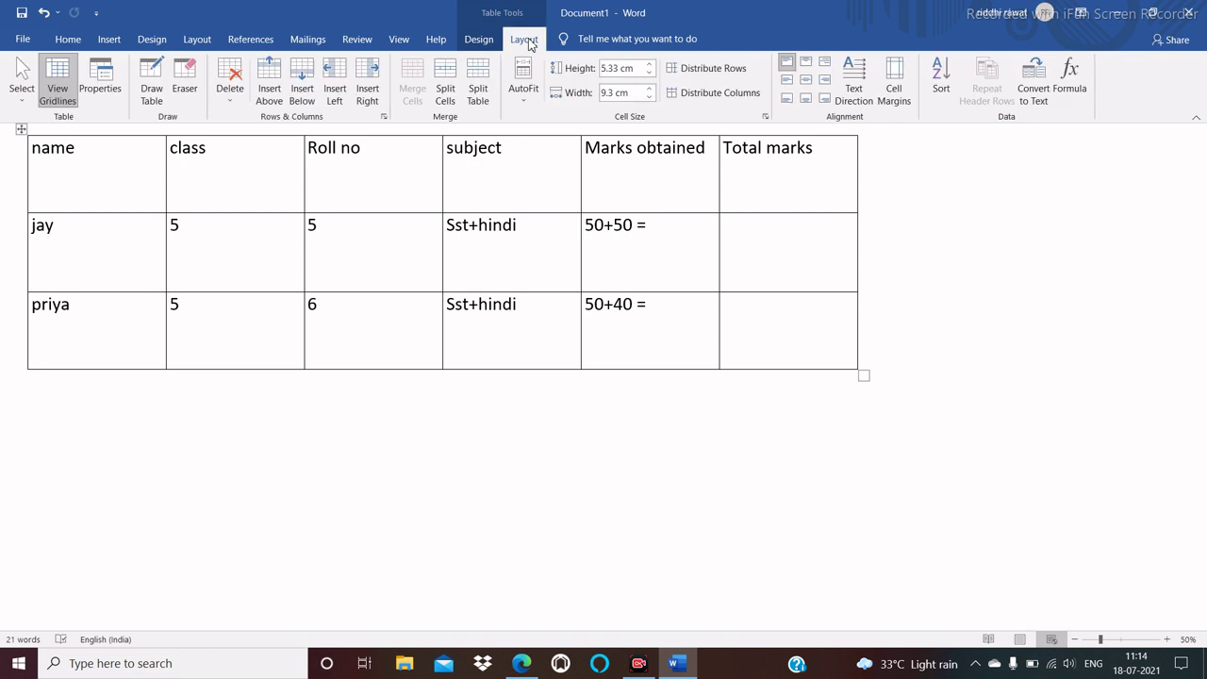
pyautogui.click(1070, 80)
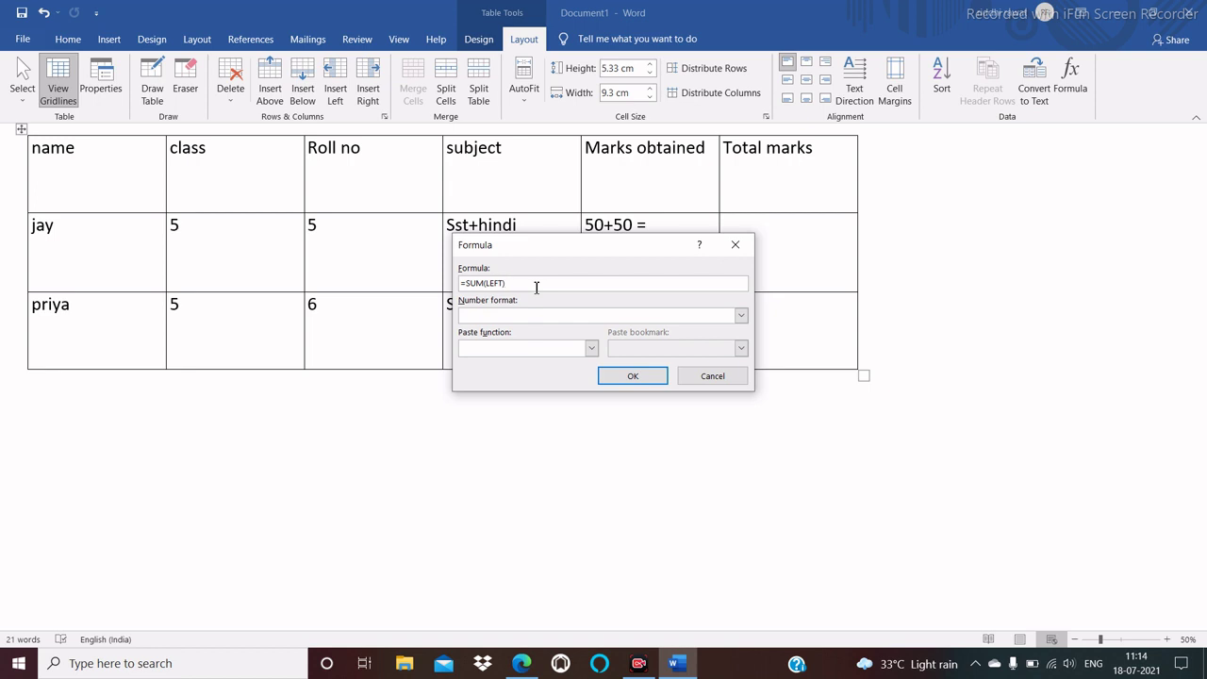
pyautogui.press('BackSpace')
pyautogui.press('BackSpace')
pyautogui.write('5')
pyautogui.click(633, 376)
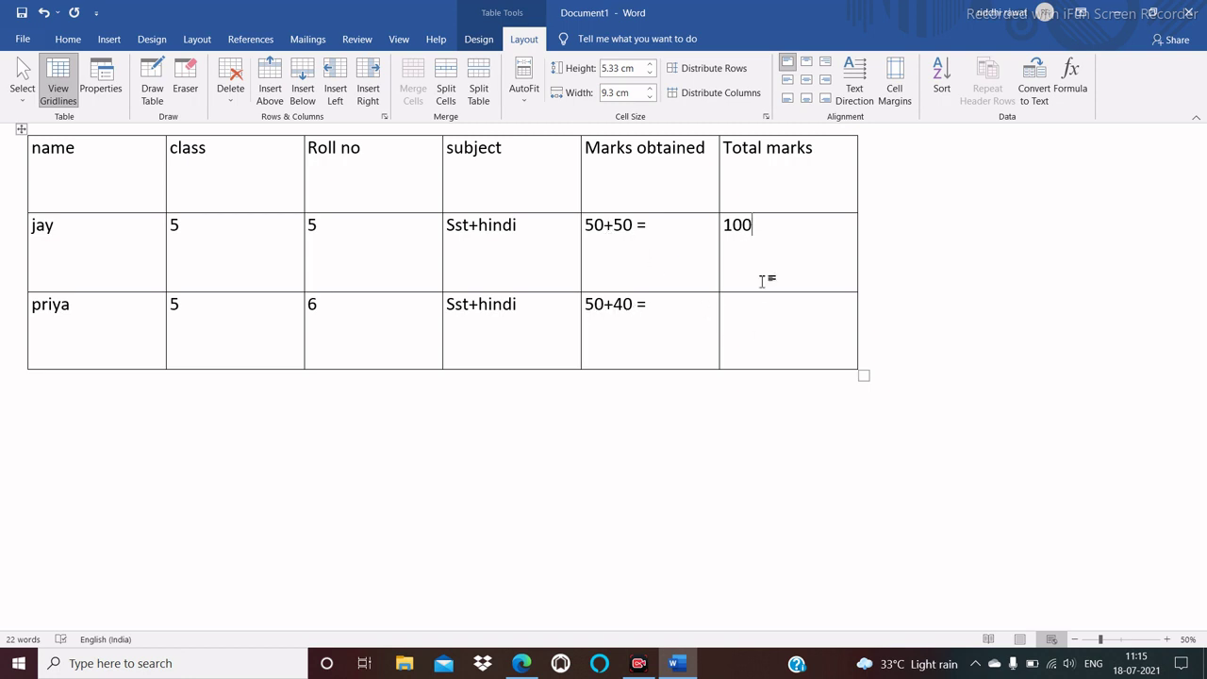
# - Insert the formula =50+40 in the second student's Total marks cell, replacing the suggested SUM formula
pyautogui.click(739, 316)
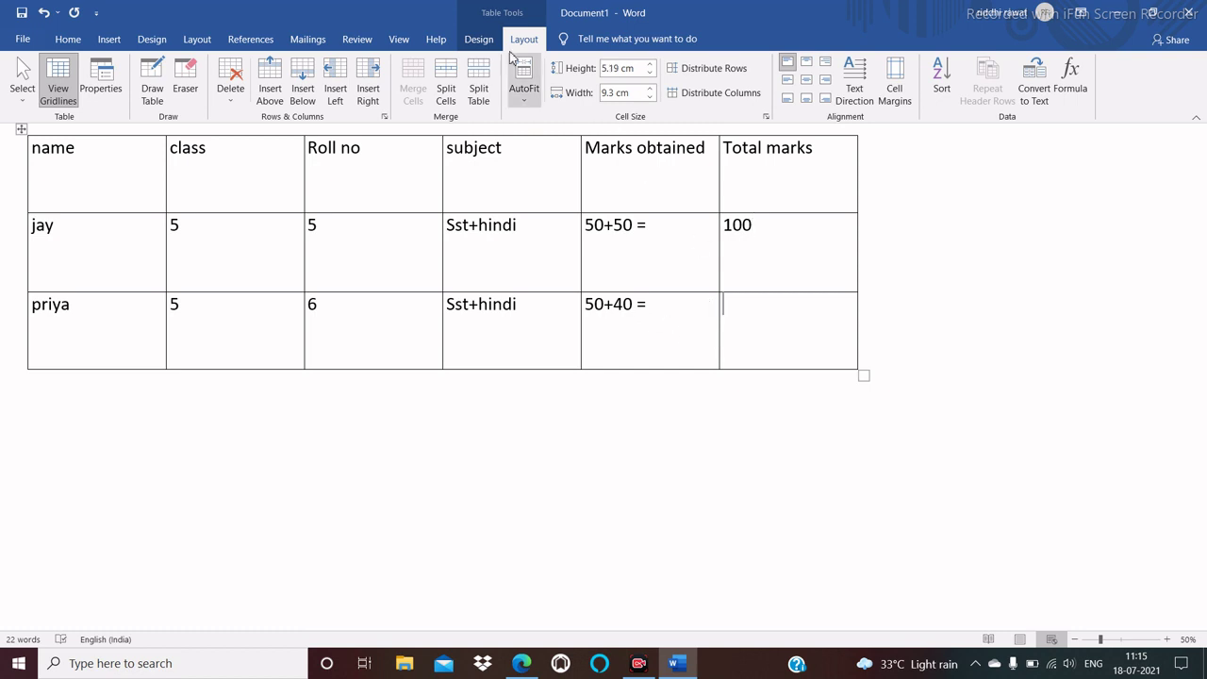
pyautogui.click(1062, 98)
pyautogui.press('BackSpace')
pyautogui.press('BackSpace')
pyautogui.press('BackSpace')
pyautogui.press('BackSpace')
pyautogui.press('BackSpace')
pyautogui.press('BackSpace')
pyautogui.press('BackSpace')
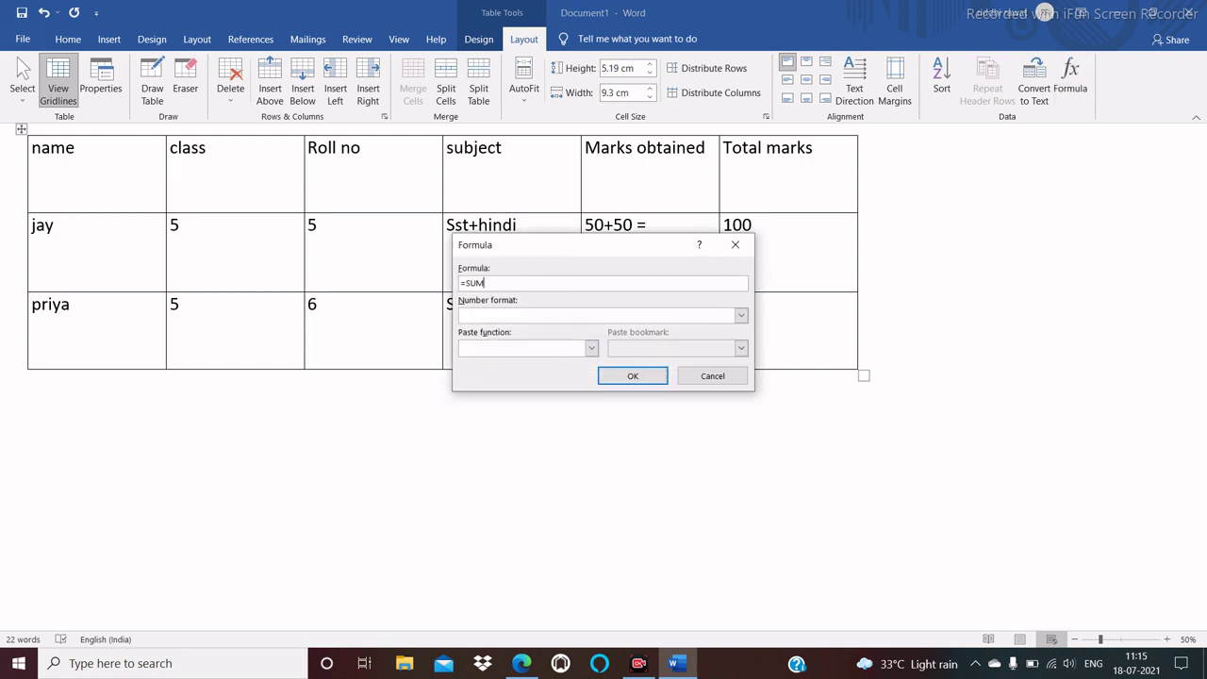
pyautogui.press('BackSpace')
pyautogui.write('50+40')
pyautogui.click(655, 376)
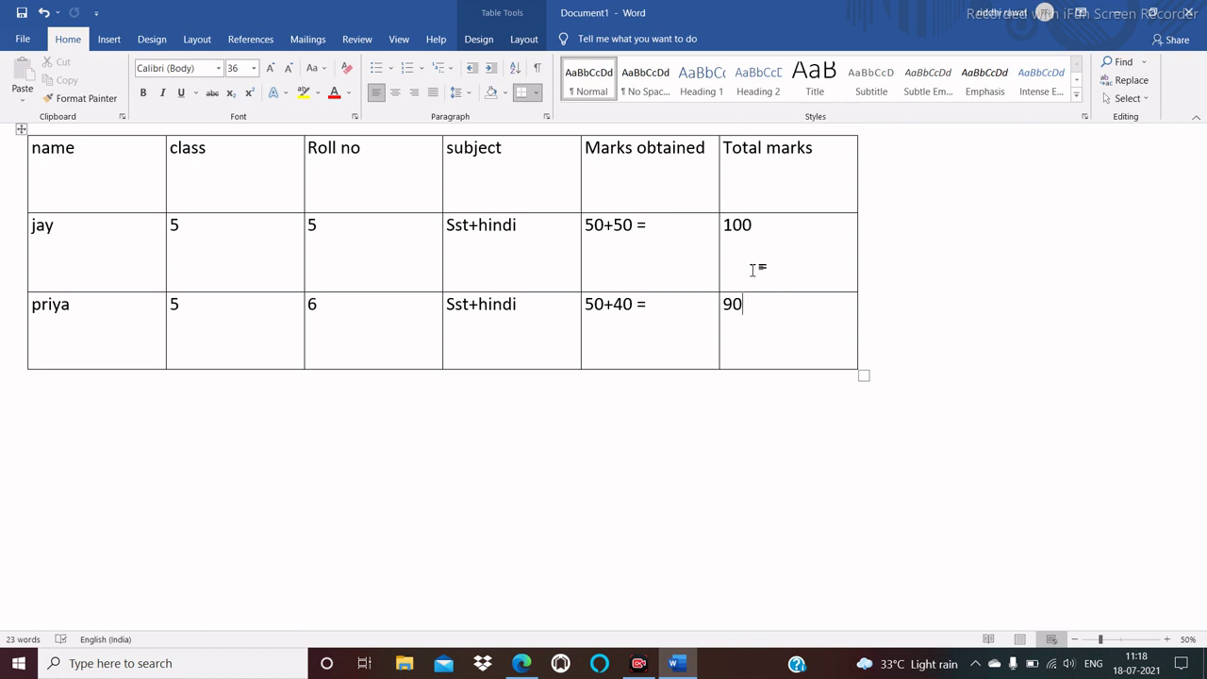
# - Set the height of the first student's table row to 7.6 cm in the table properties
pyautogui.click(766, 228)
pyautogui.click(524, 39)
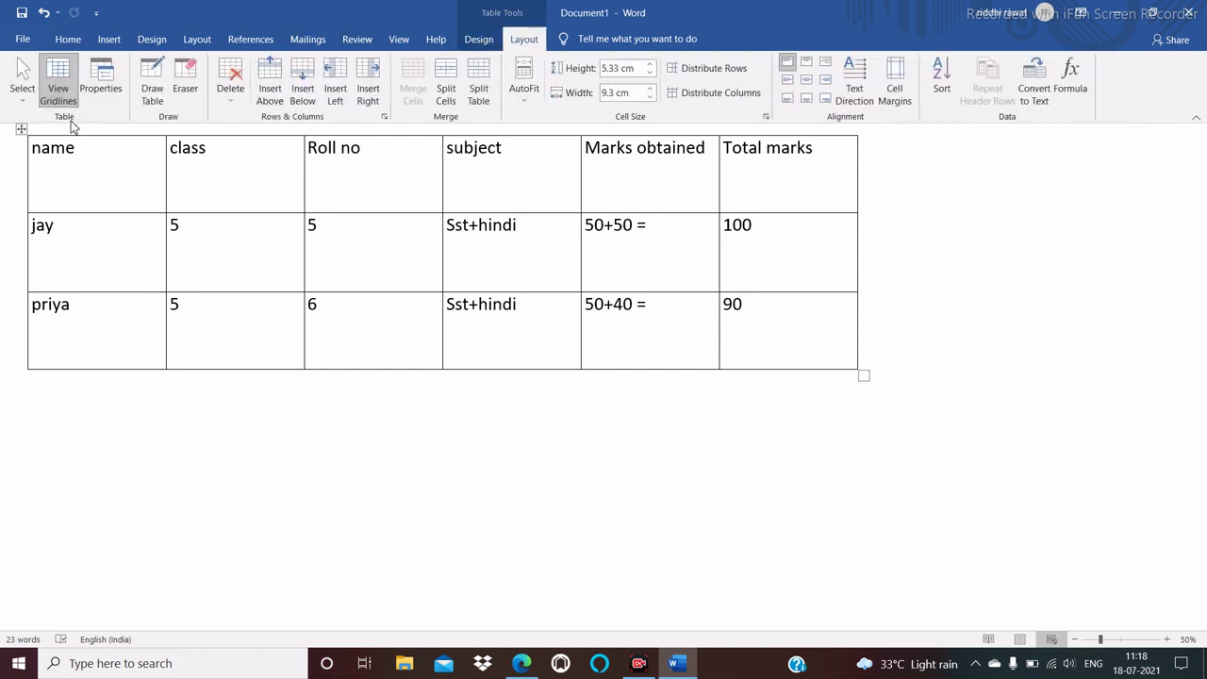
pyautogui.click(101, 83)
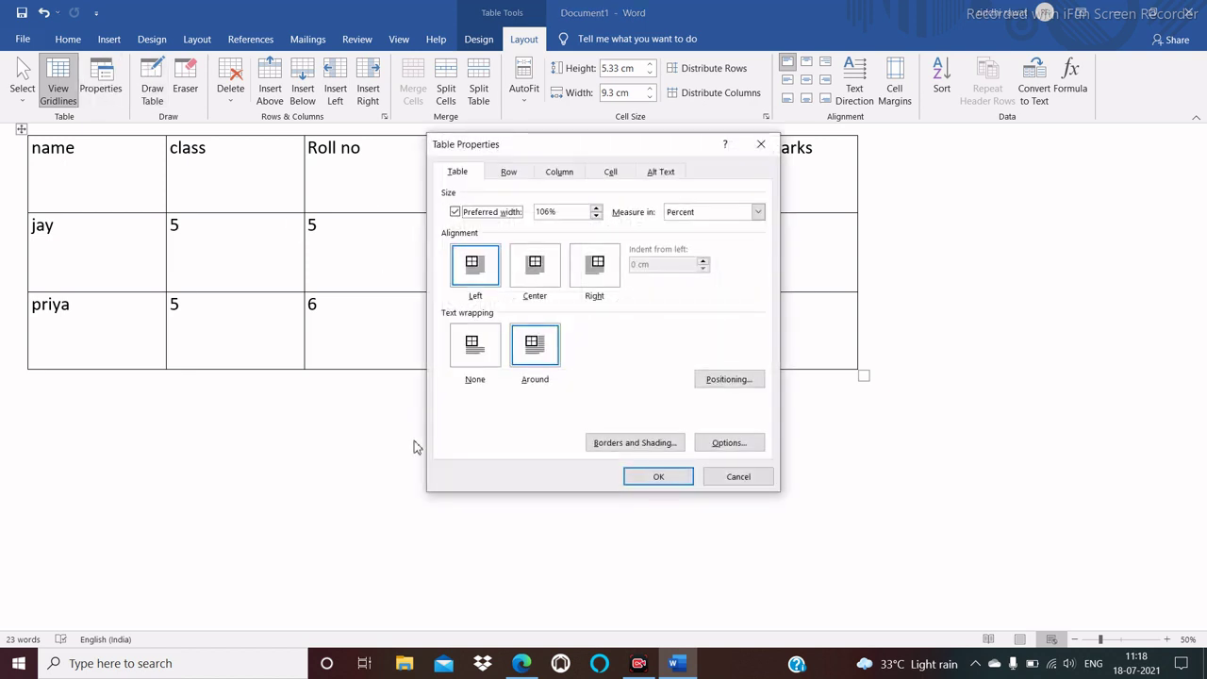
pyautogui.click(510, 171)
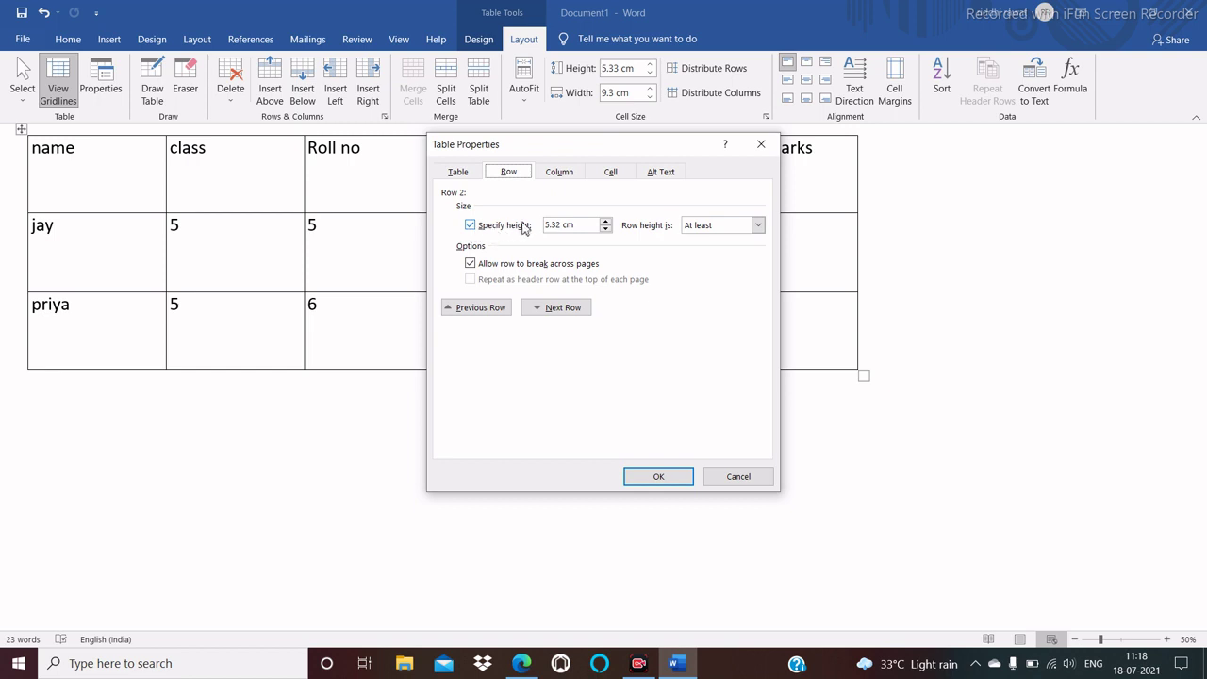
pyautogui.click(607, 222)
pyautogui.click(606, 221)
pyautogui.click(606, 221)
pyautogui.click(607, 222)
pyautogui.click(606, 222)
pyautogui.click(606, 223)
pyautogui.click(606, 222)
pyautogui.click(606, 223)
pyautogui.click(605, 223)
pyautogui.click(605, 223)
pyautogui.click(660, 475)
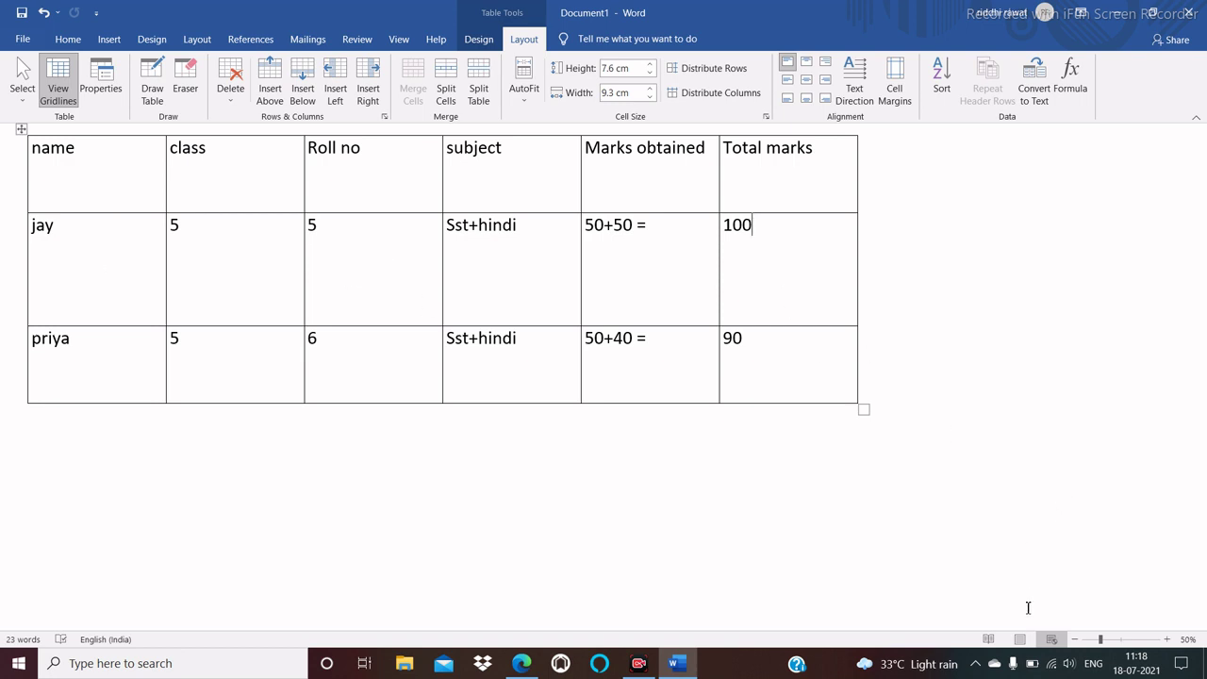
pyautogui.hotkey('ctrl', 'z')
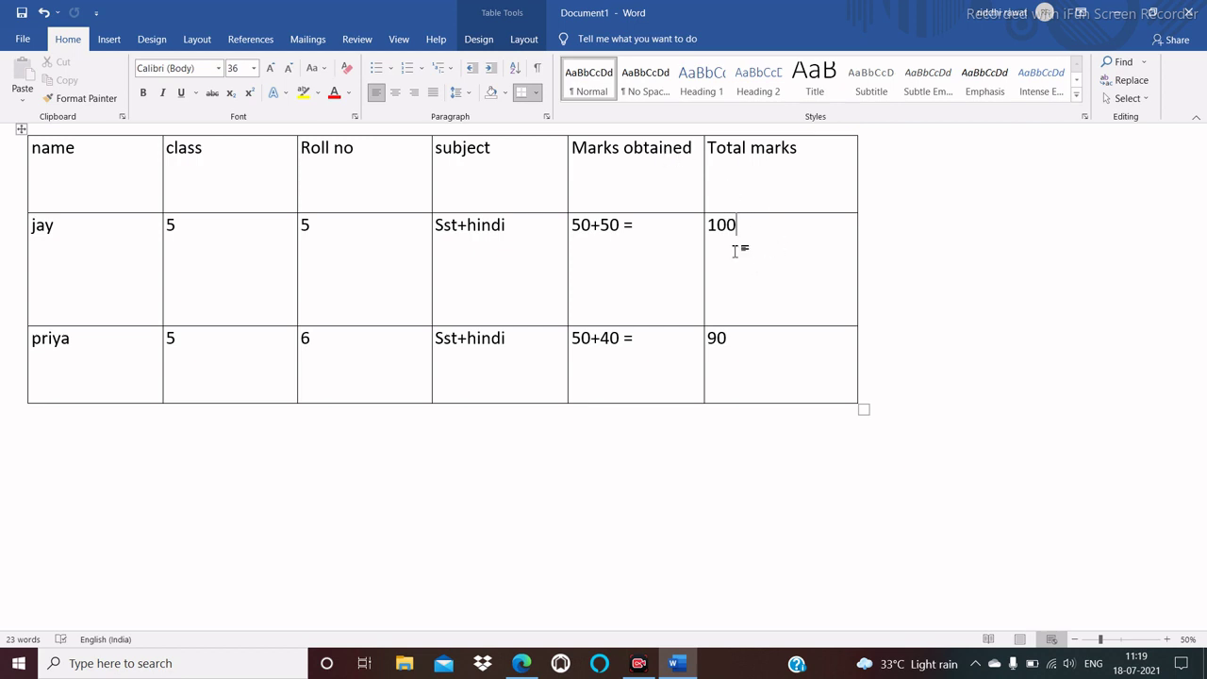
# - Enable a preferred width in the table properties and widen the Total marks column to about 11.08 cm
pyautogui.click(525, 38)
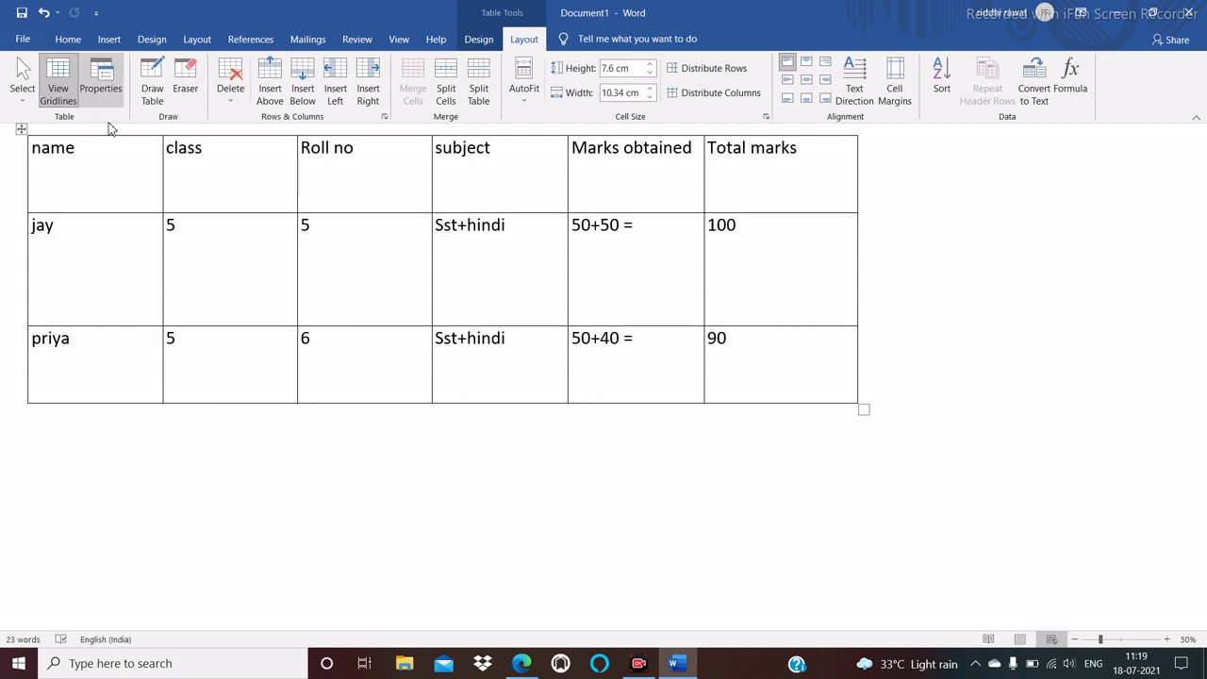
pyautogui.click(104, 81)
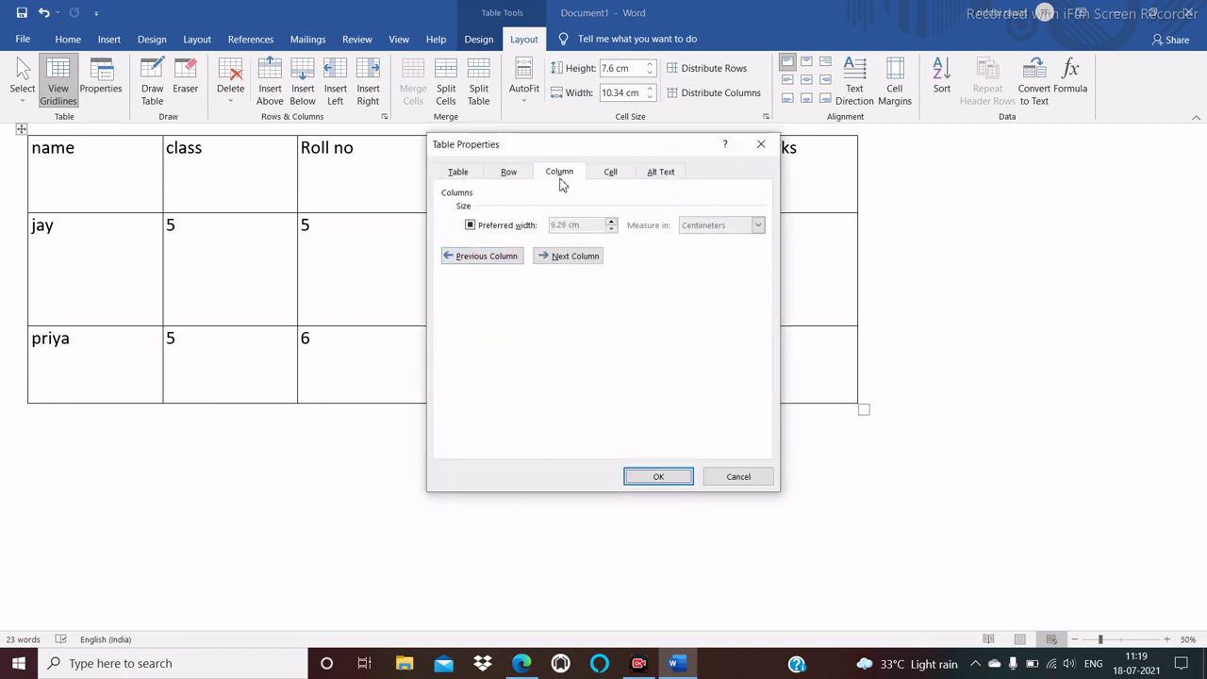
pyautogui.click(471, 226)
pyautogui.click(611, 222)
pyautogui.click(611, 222)
pyautogui.click(611, 223)
pyautogui.click(611, 223)
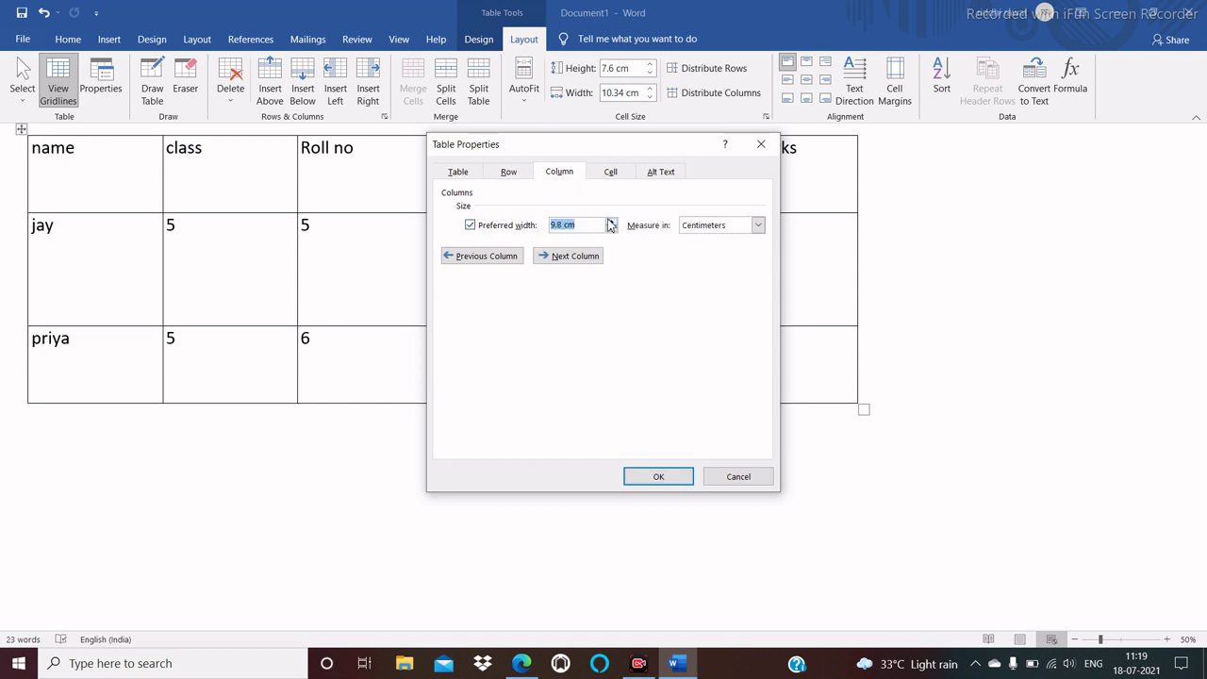
pyautogui.click(612, 223)
pyautogui.click(611, 223)
pyautogui.click(611, 223)
pyautogui.click(612, 222)
pyautogui.click(612, 221)
pyautogui.click(657, 476)
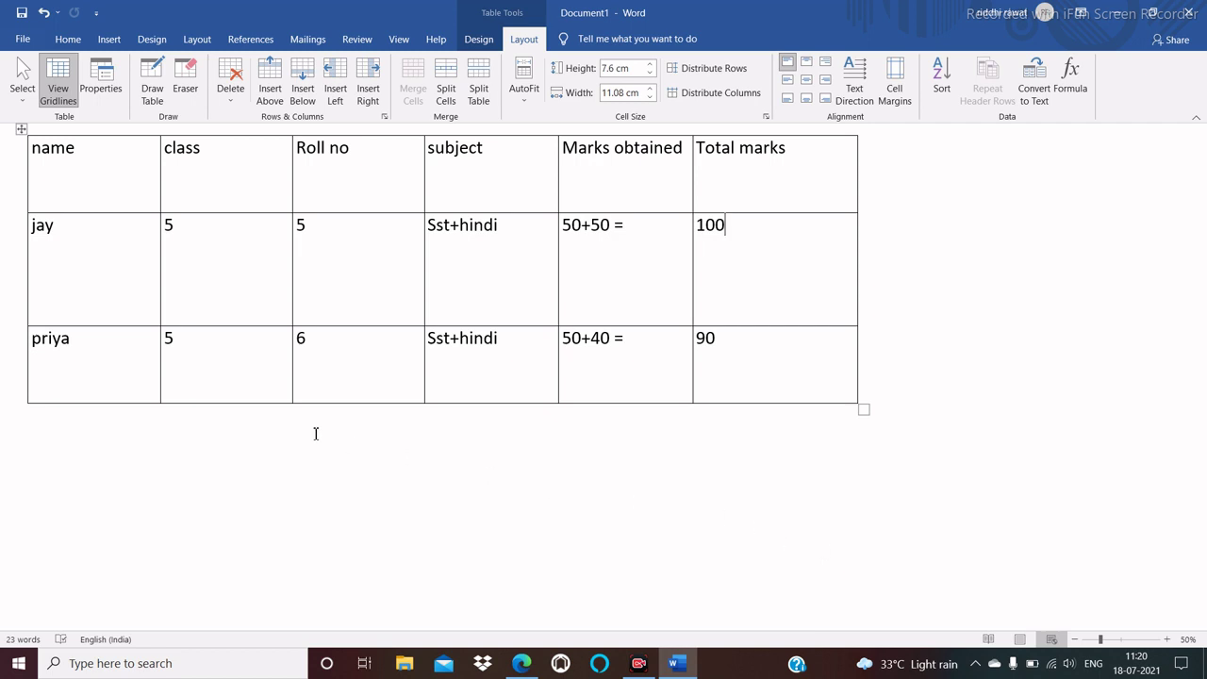
# - Apply a 3 pt multi-line border style to all borders of the whole table
pyautogui.click(21, 129)
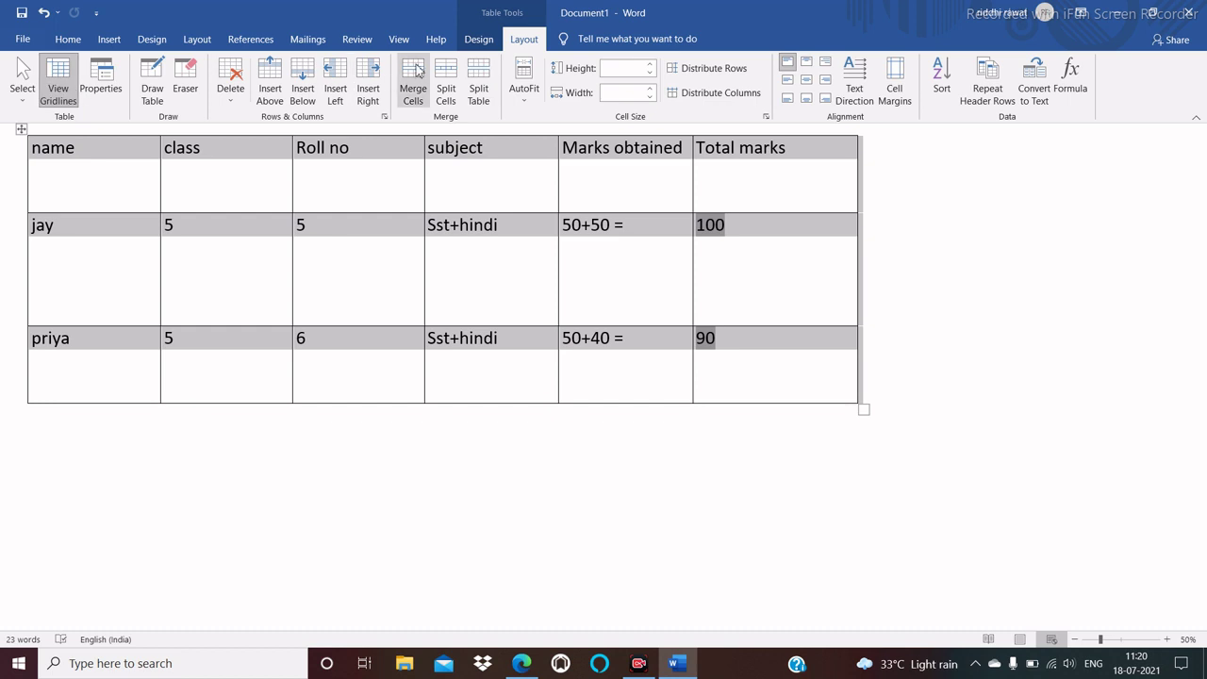
pyautogui.click(478, 38)
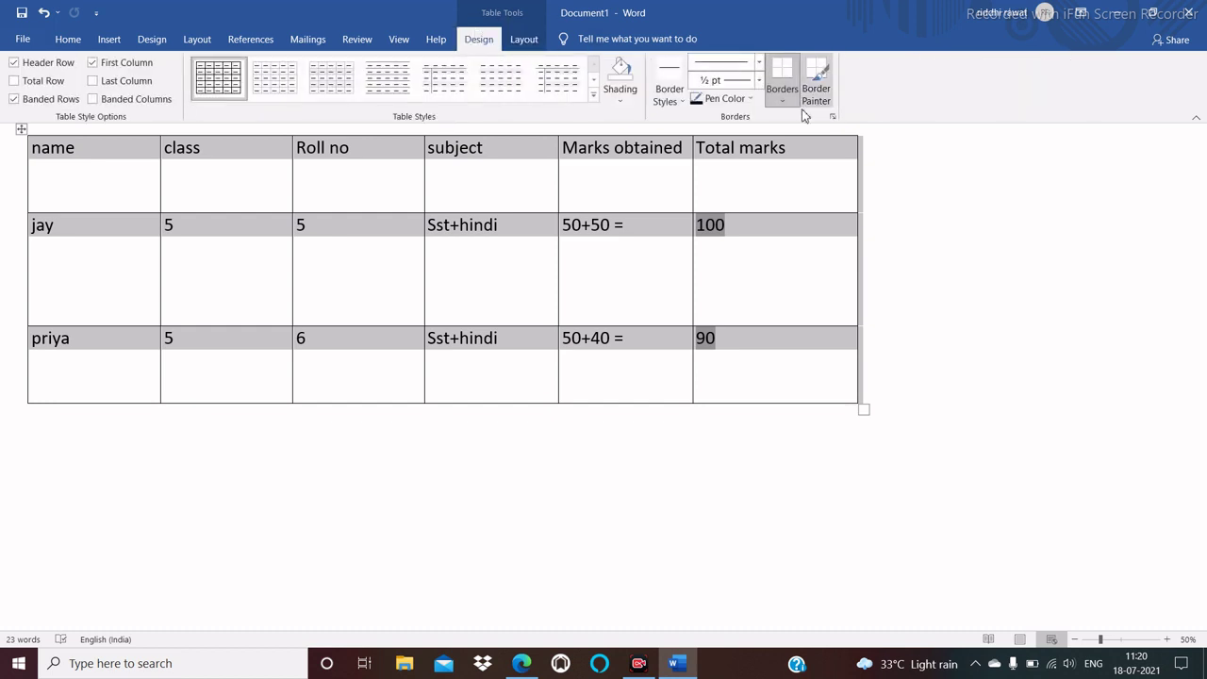
pyautogui.click(779, 101)
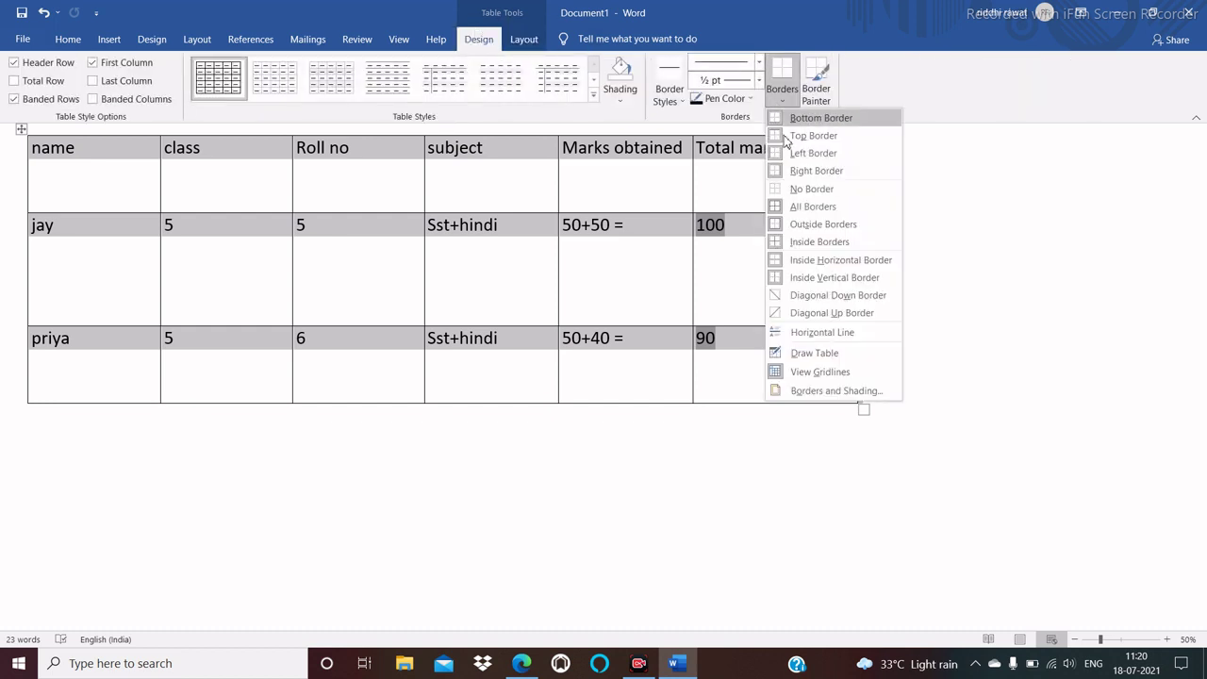
pyautogui.click(855, 400)
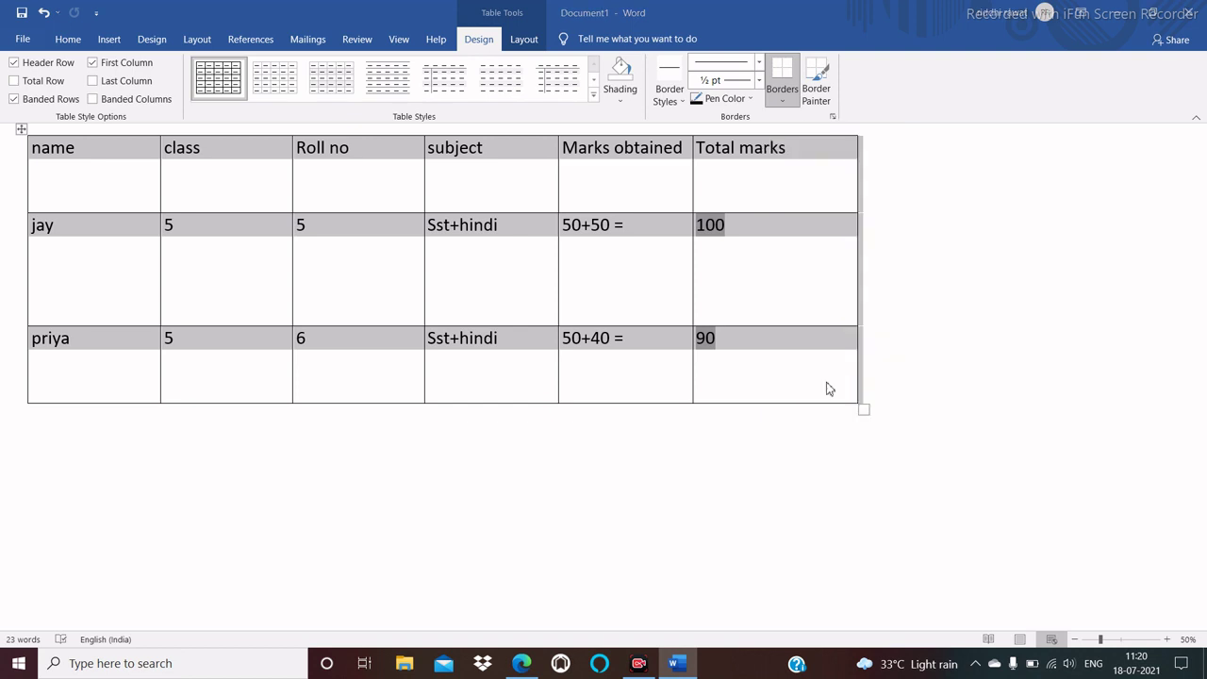
pyautogui.scroll(-5, 533, 269)
pyautogui.scroll(3, 539, 265)
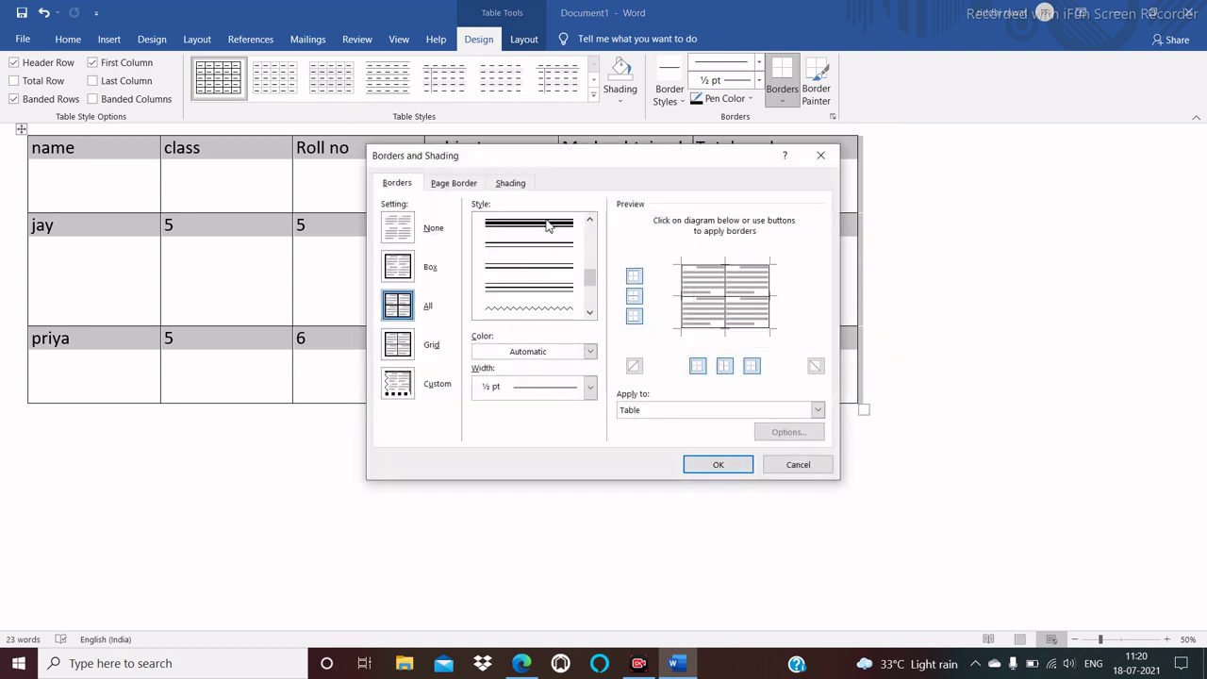
pyautogui.scroll(2, 548, 226)
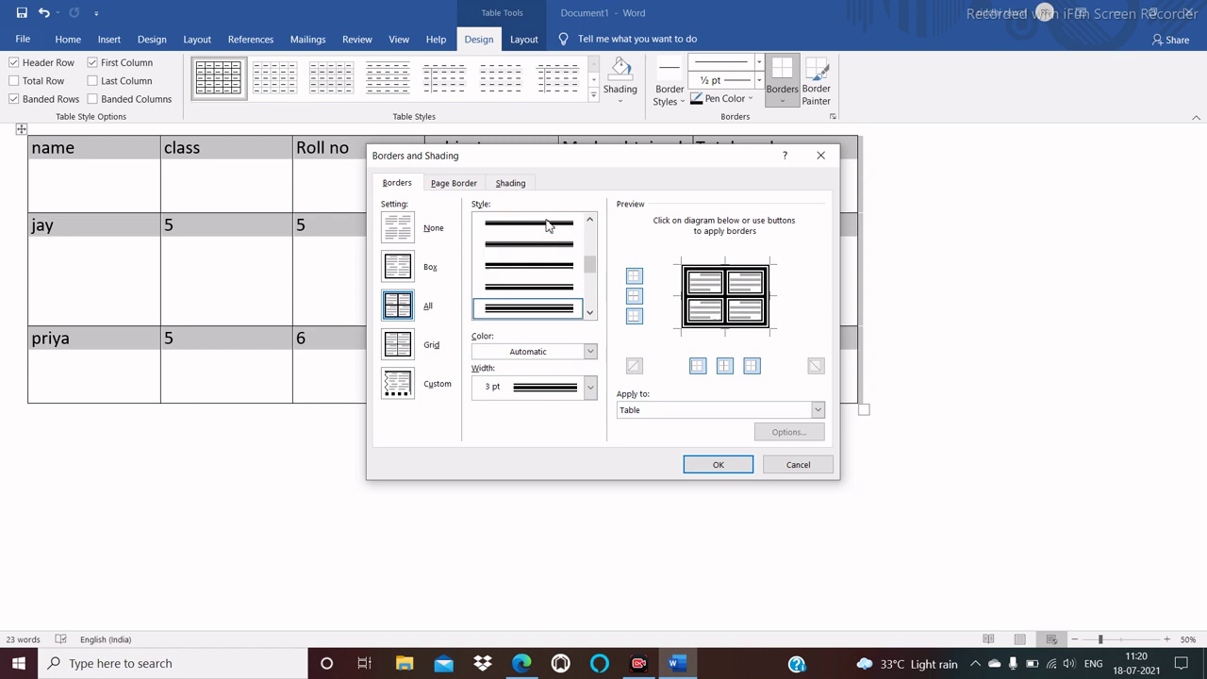
pyautogui.click(719, 465)
pyautogui.click(485, 545)
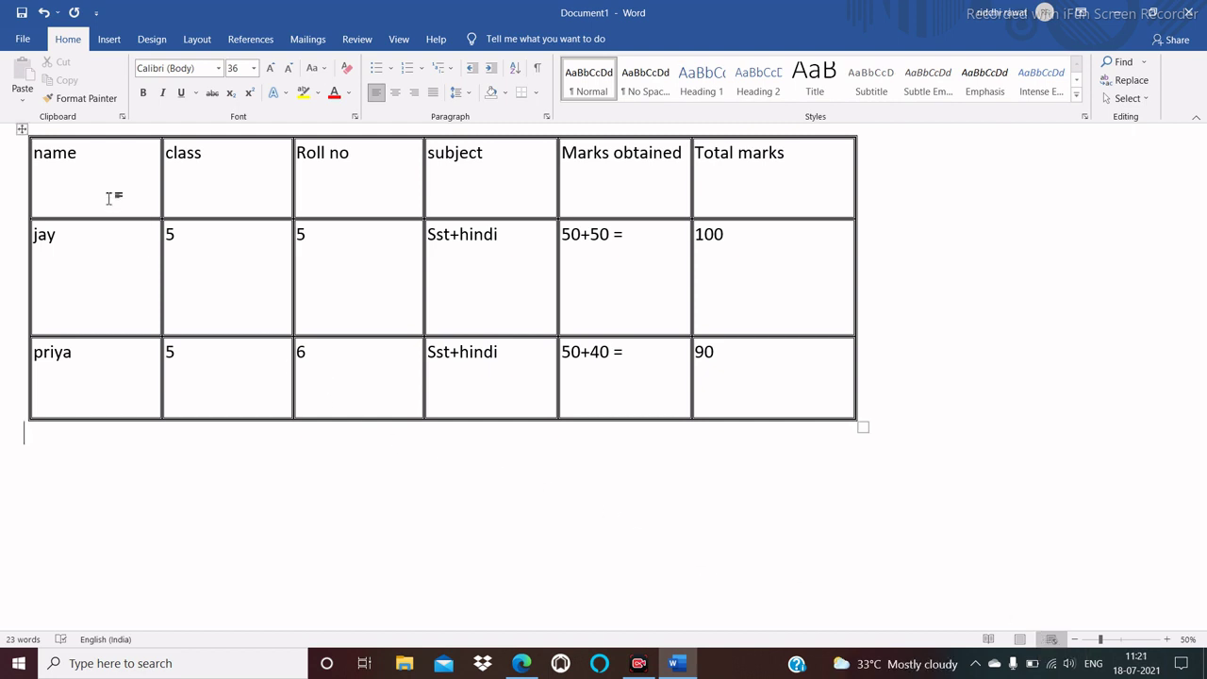
# - Select the whole table and shade it with the standard yellow fill colour
pyautogui.click(103, 261)
pyautogui.click(5, 204)
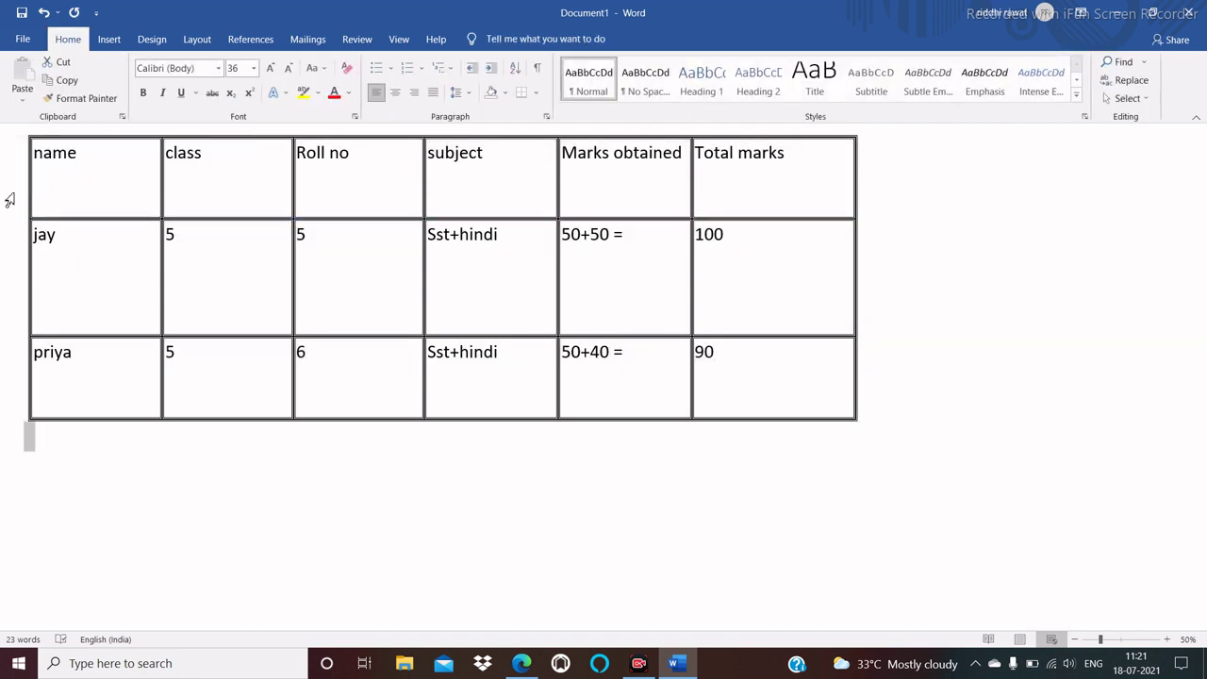
pyautogui.click(12, 170)
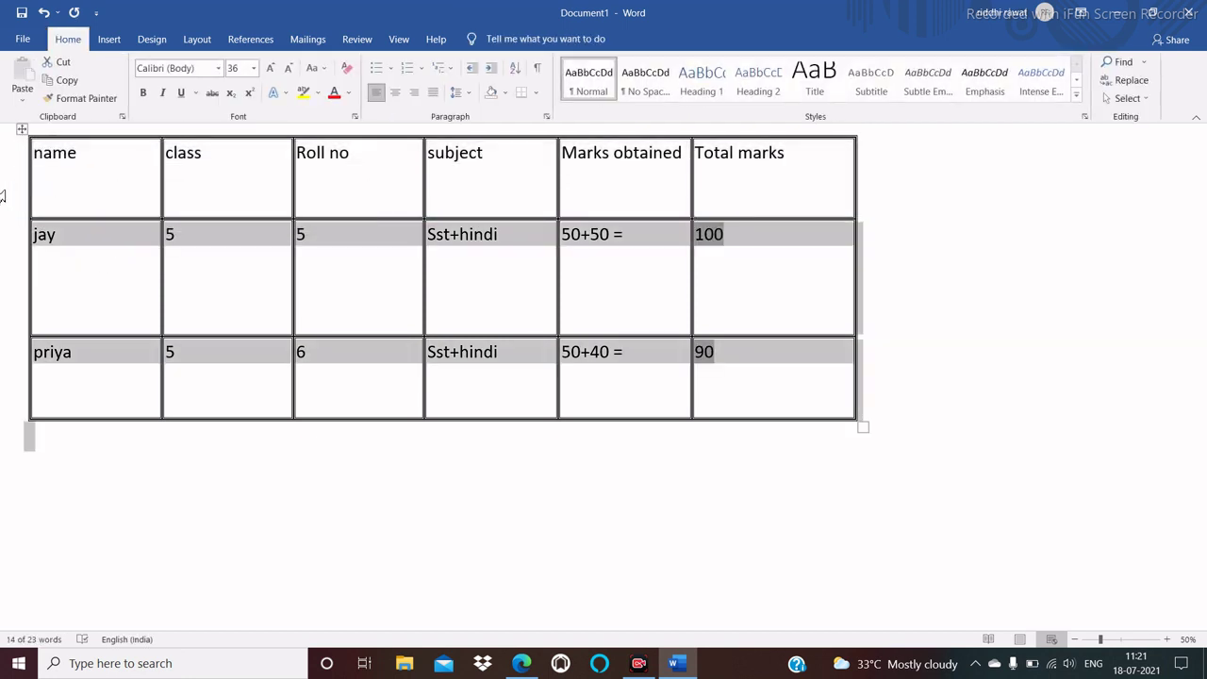
pyautogui.tripleClick(28, 180)
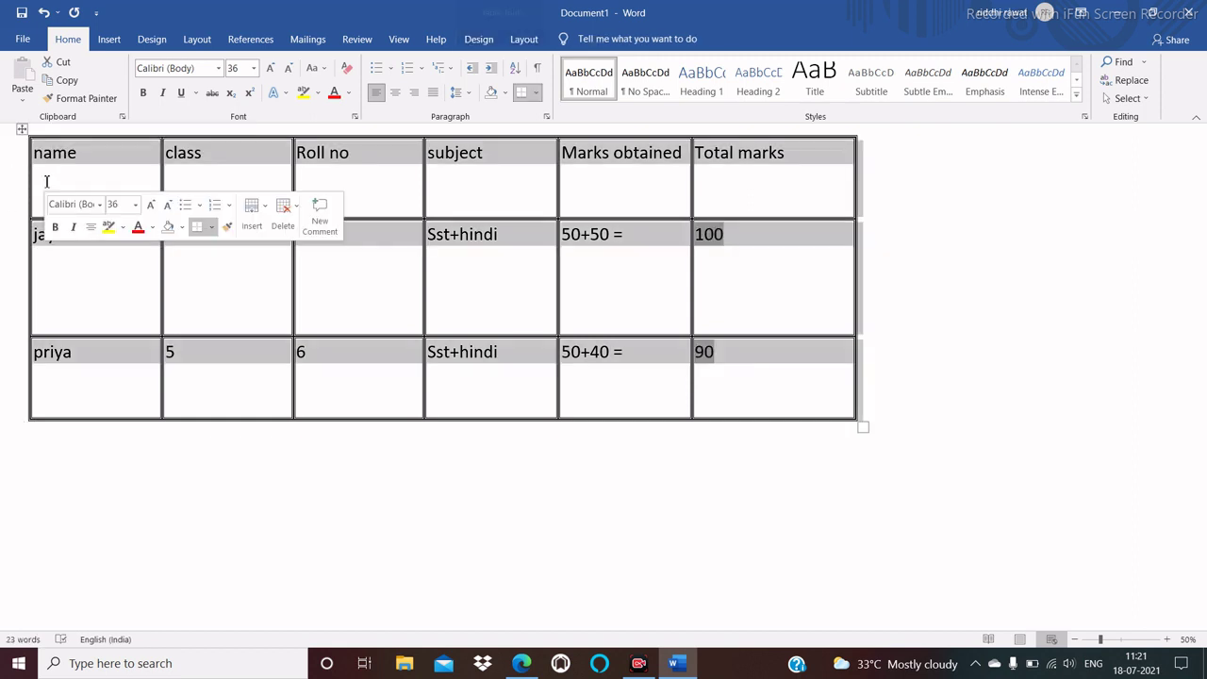
pyautogui.click(476, 40)
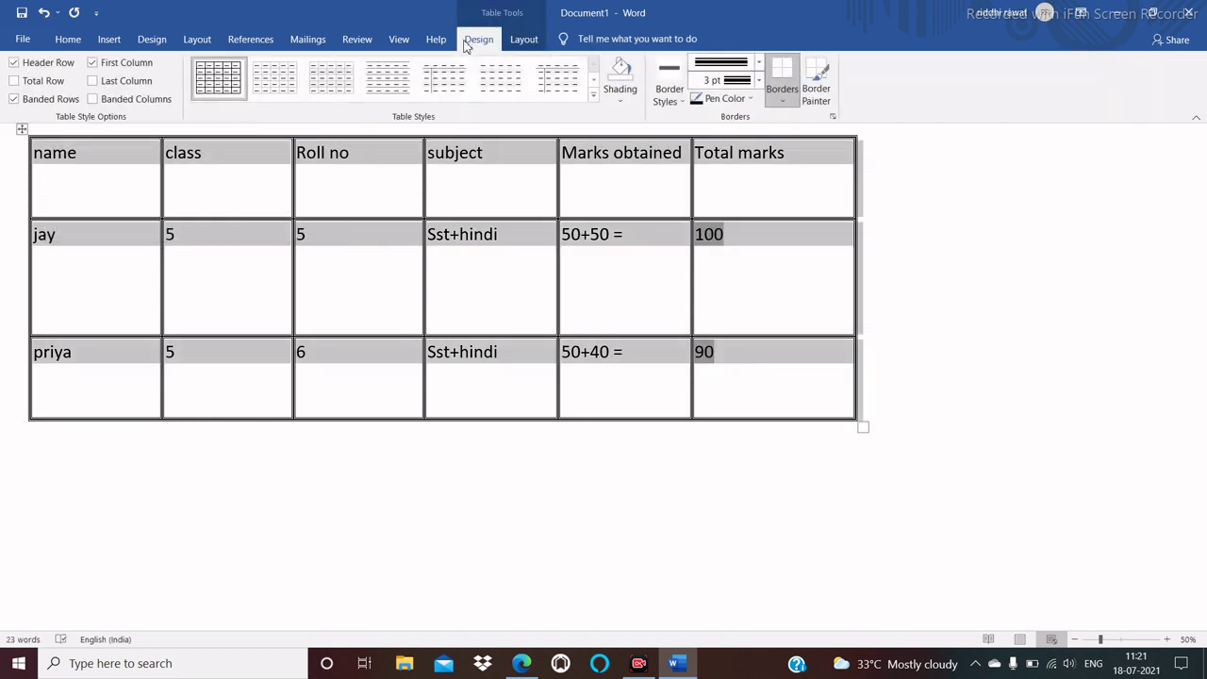
pyautogui.click(781, 104)
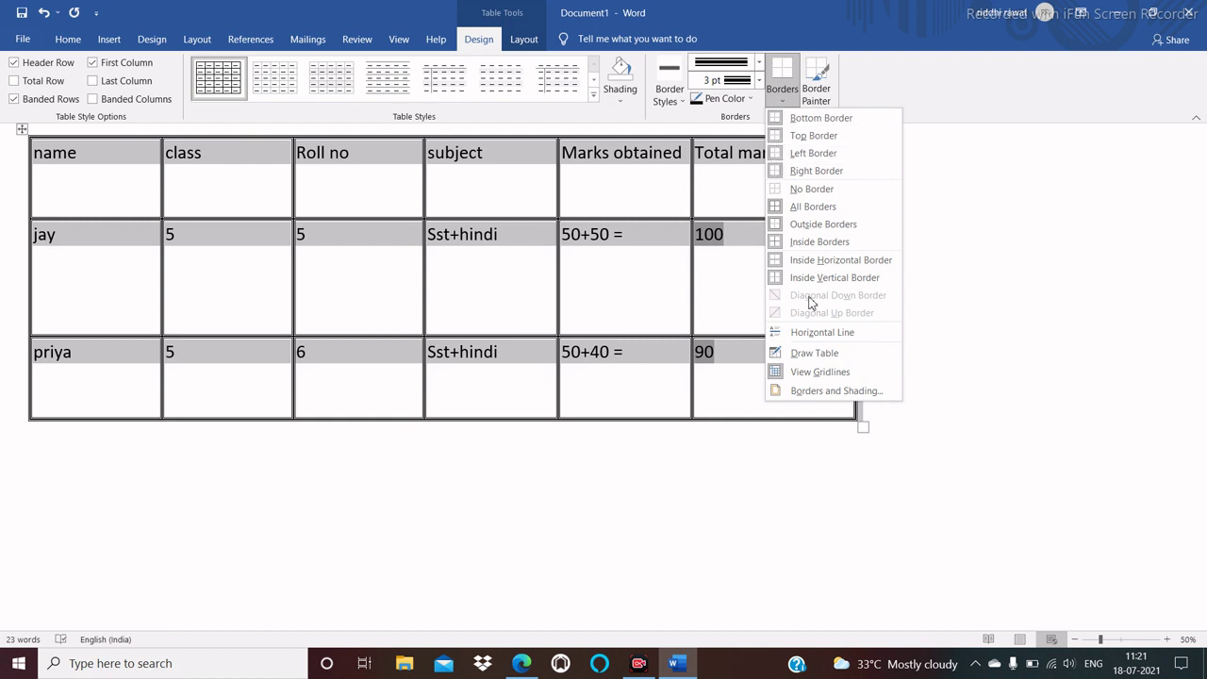
pyautogui.click(831, 392)
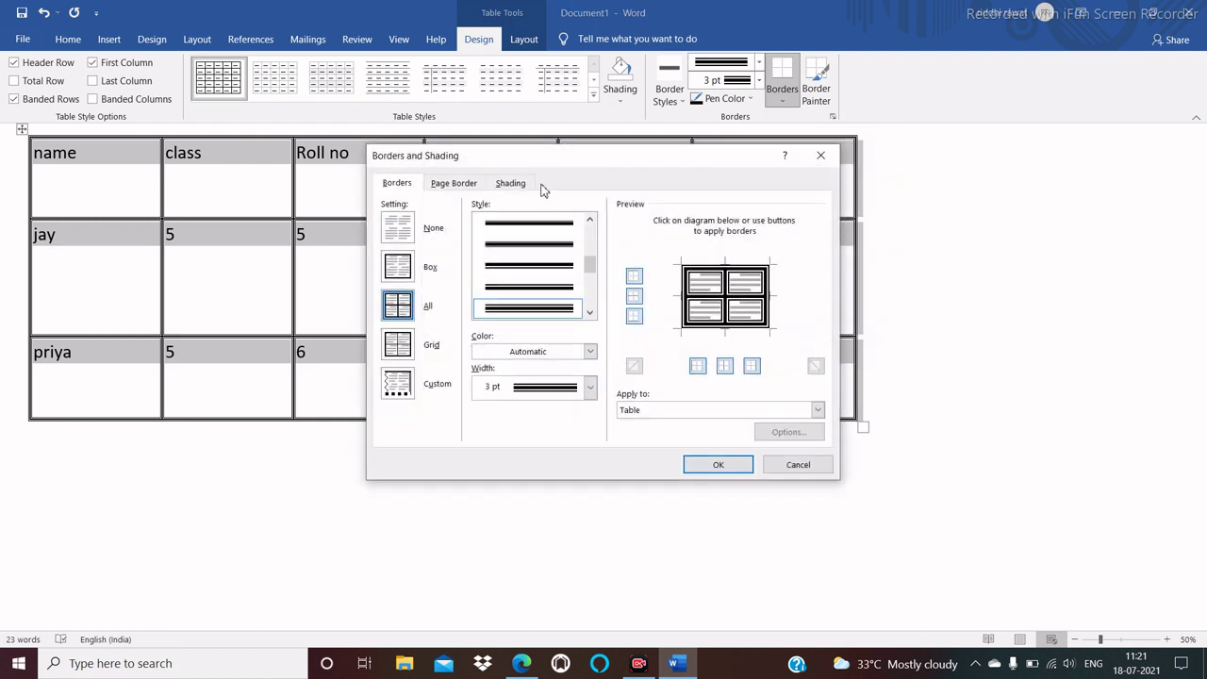
pyautogui.click(511, 184)
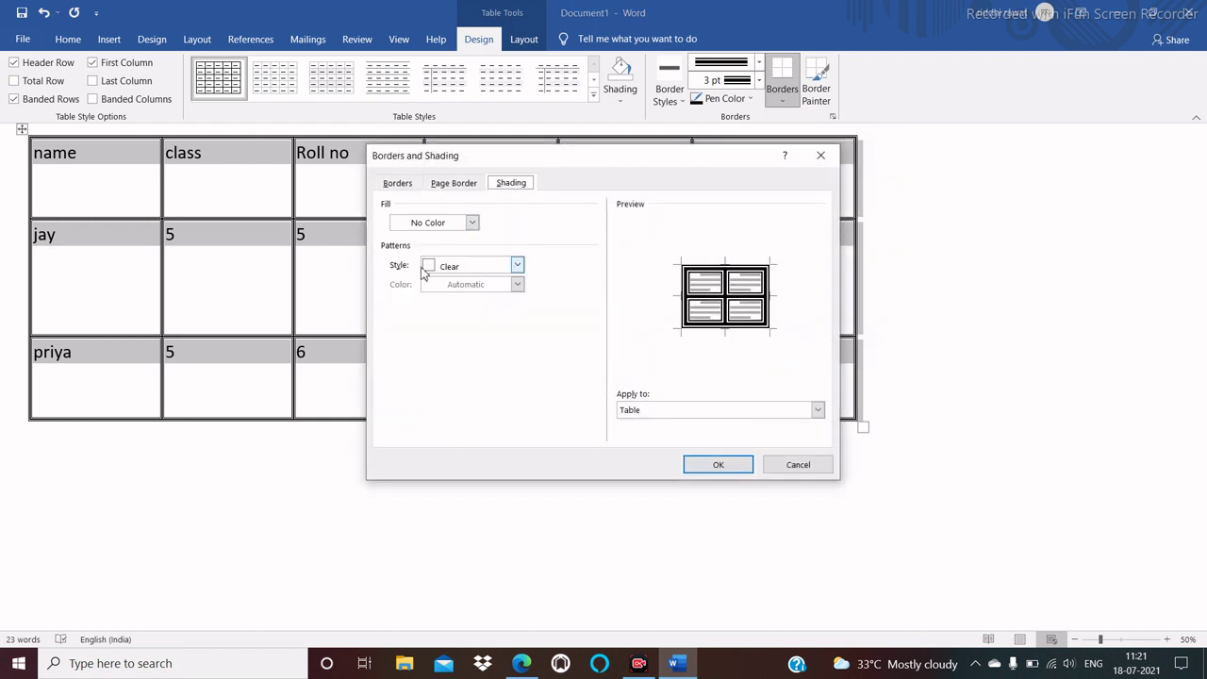
pyautogui.click(471, 222)
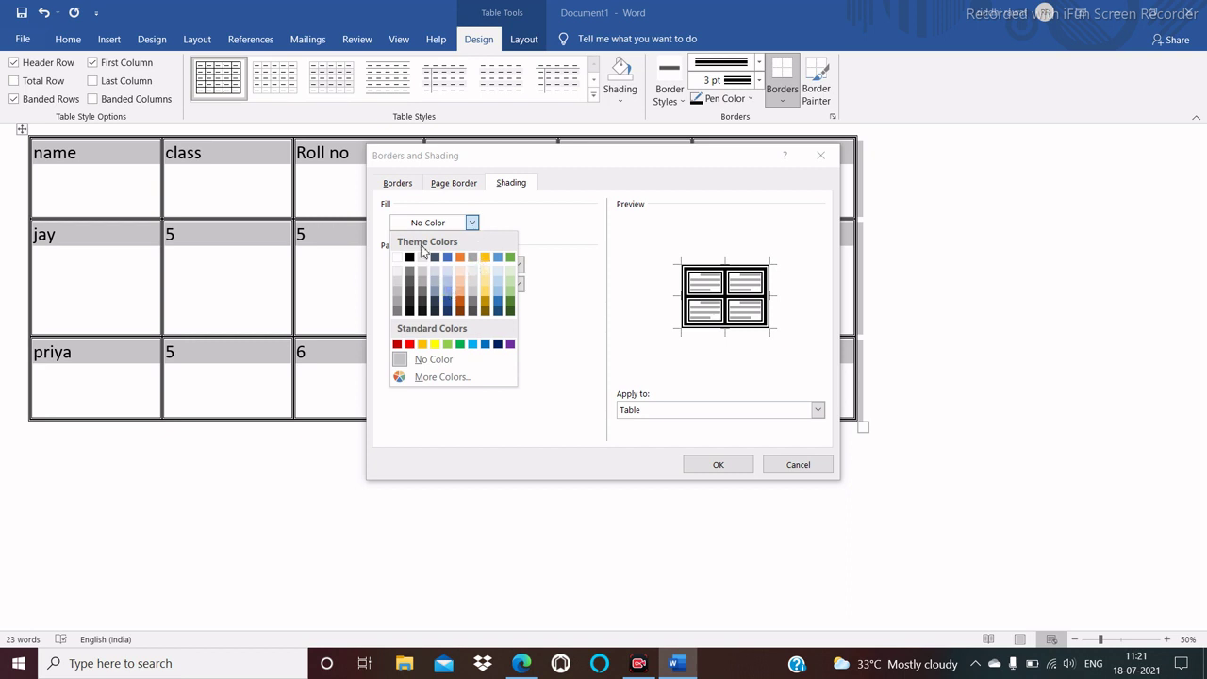
pyautogui.click(434, 344)
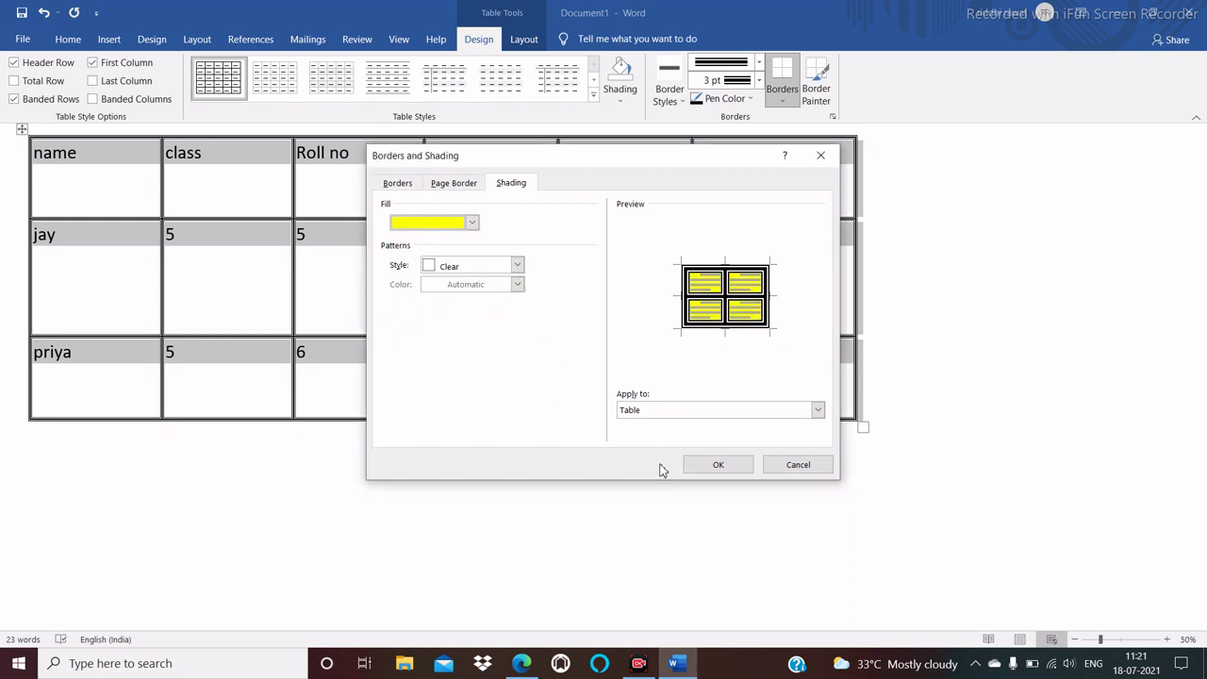
pyautogui.click(735, 468)
pyautogui.click(572, 481)
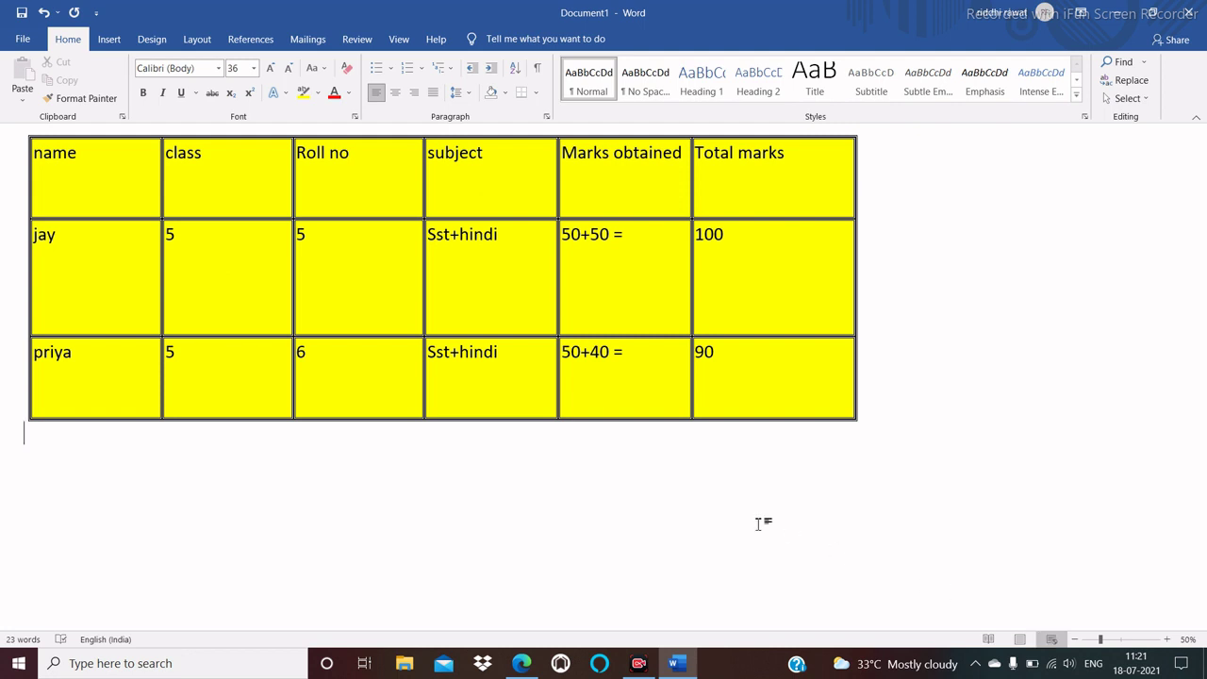
# - Select the whole student marks table and examine the available table styles
pyautogui.tripleClick(8, 162)
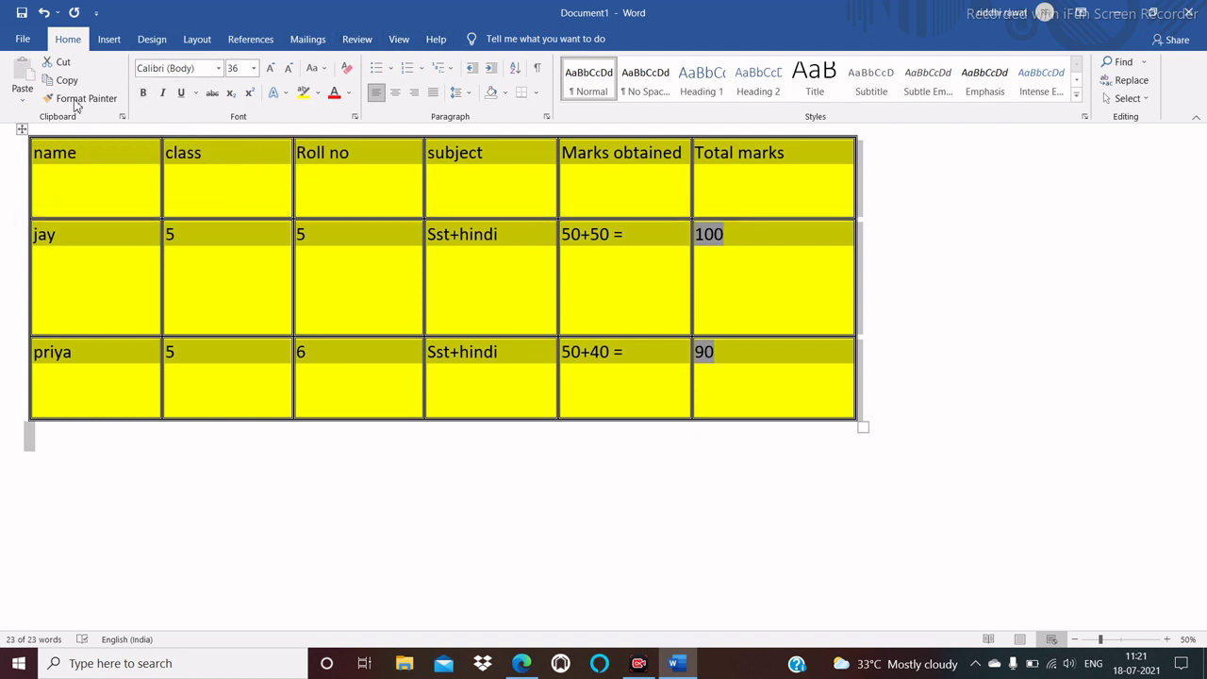
pyautogui.click(140, 39)
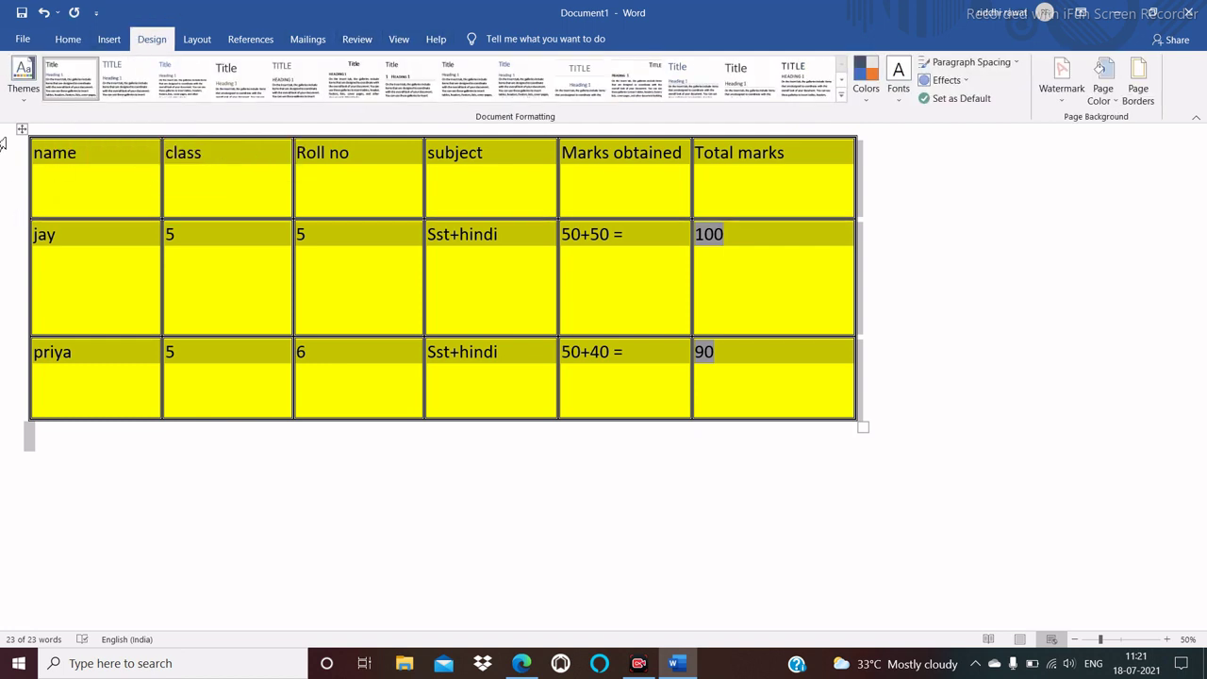
pyautogui.click(2, 141)
pyautogui.hotkey('ctrl', 'a')
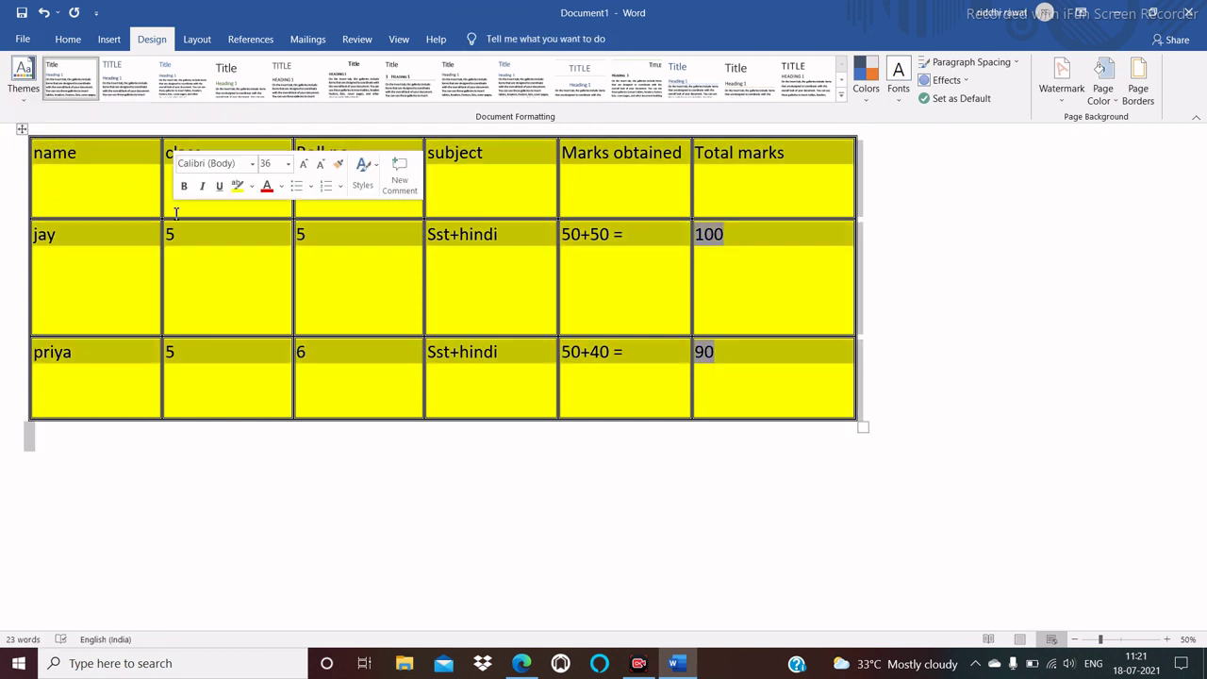
pyautogui.click(79, 182)
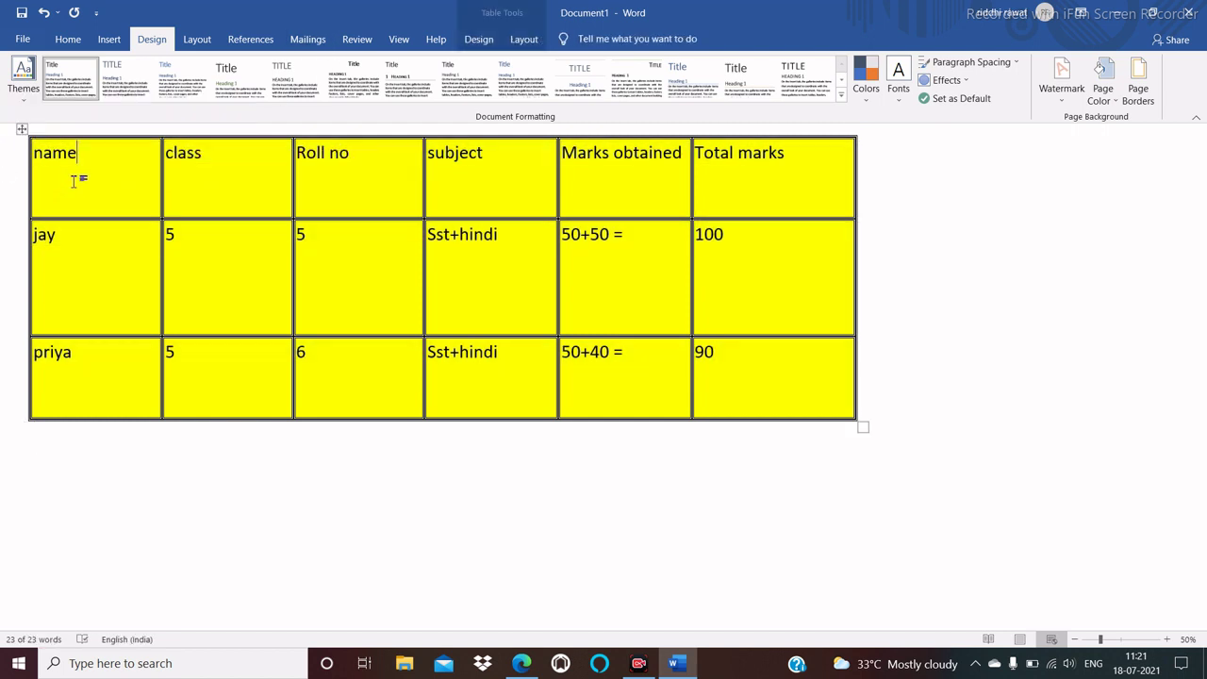
pyautogui.click(22, 129)
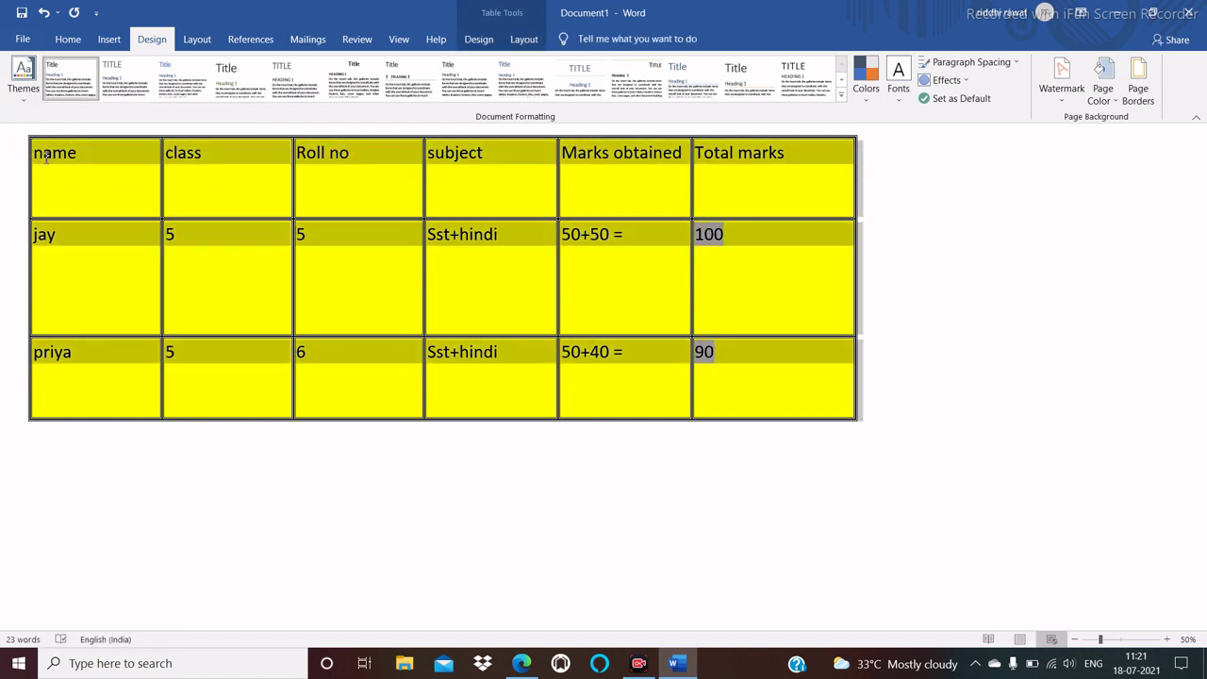
pyautogui.click(478, 38)
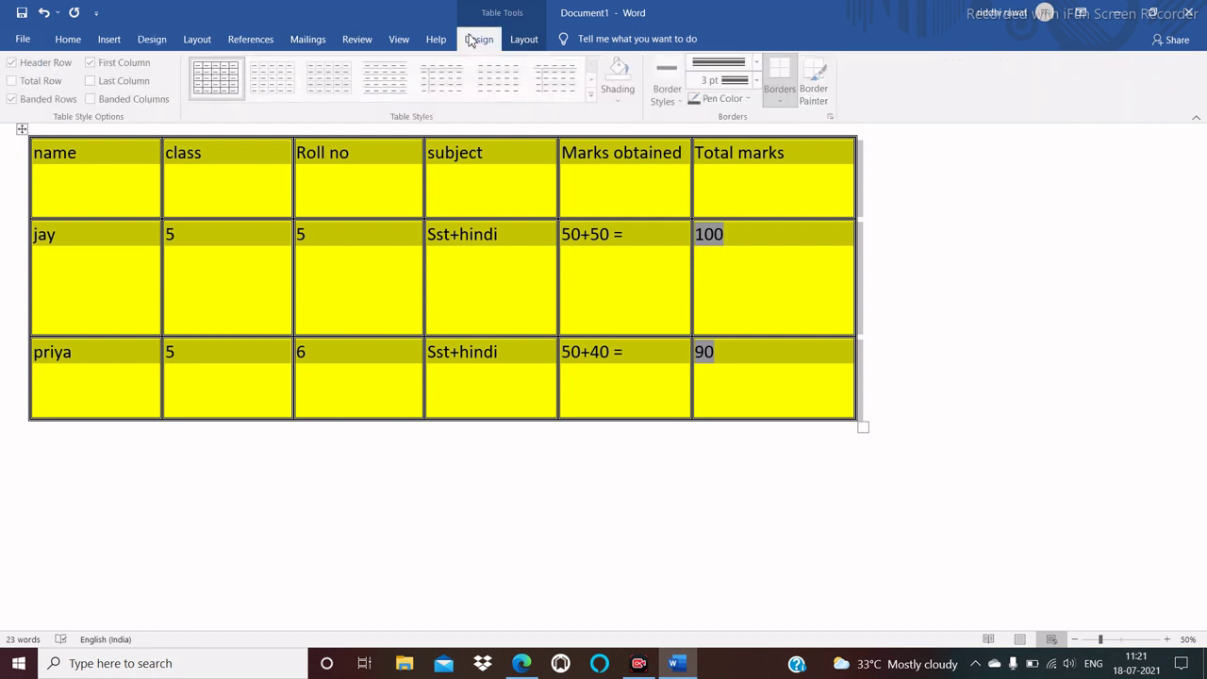
pyautogui.click(592, 98)
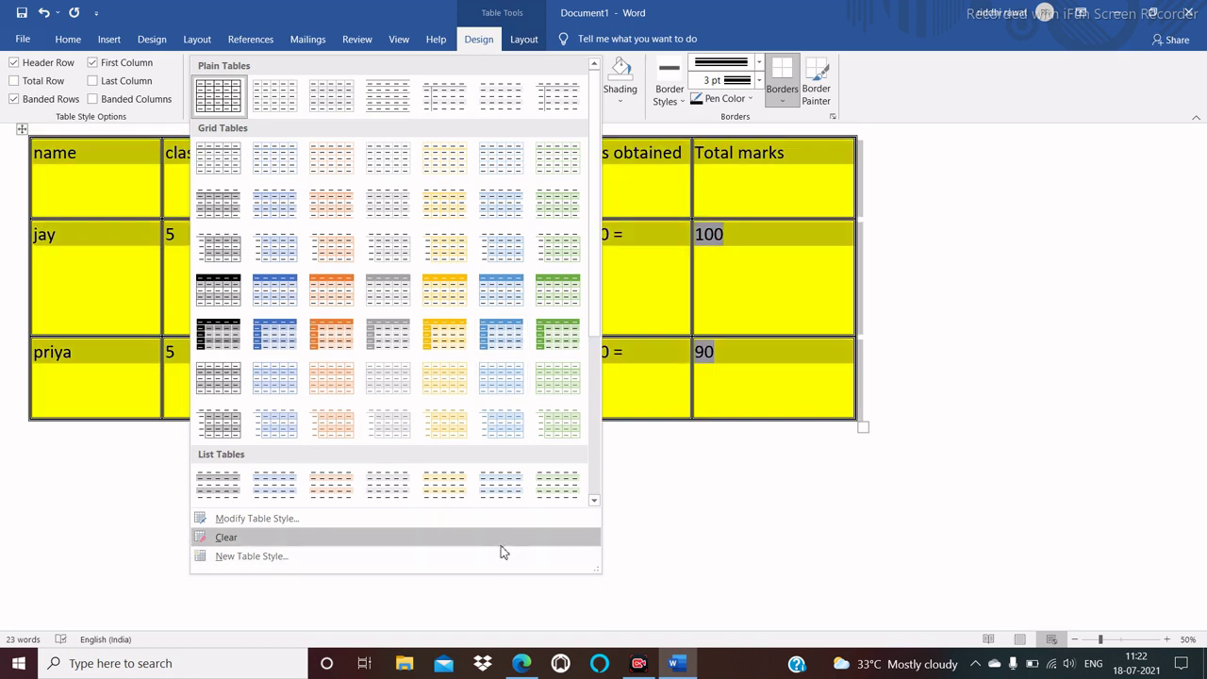
pyautogui.click(458, 284)
pyautogui.click(463, 514)
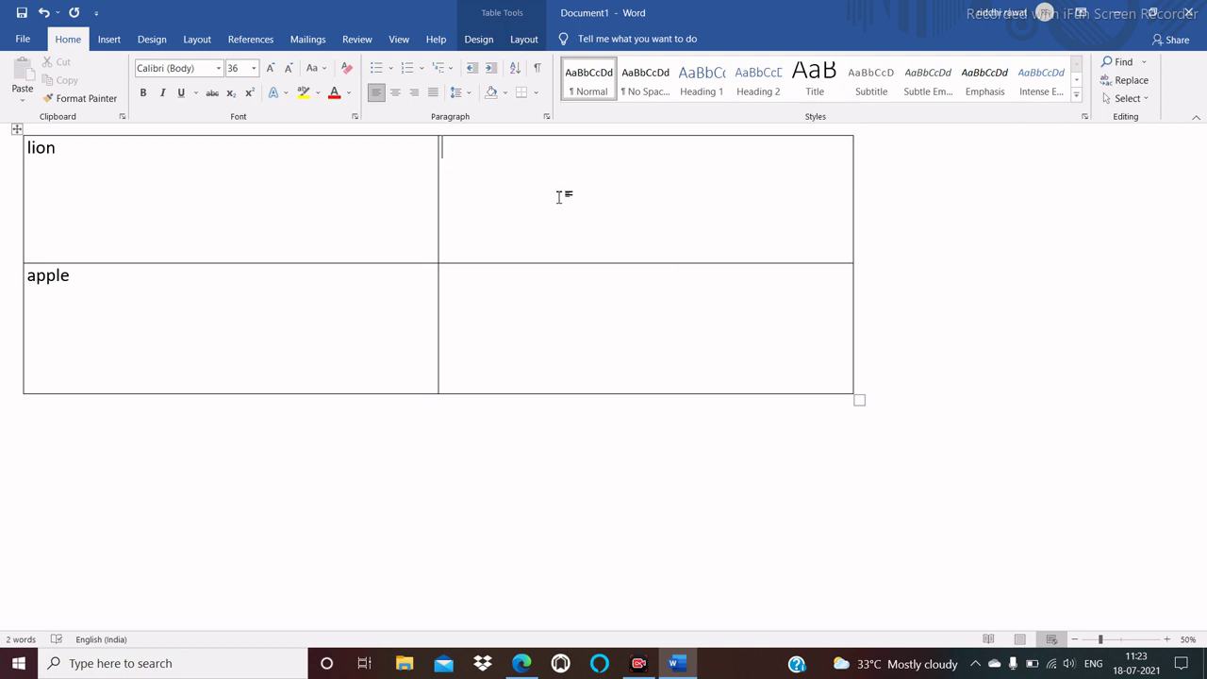
# - Insert the online picture of a white lion from the Animals category into the empty cell beside "lion"
pyautogui.click(523, 185)
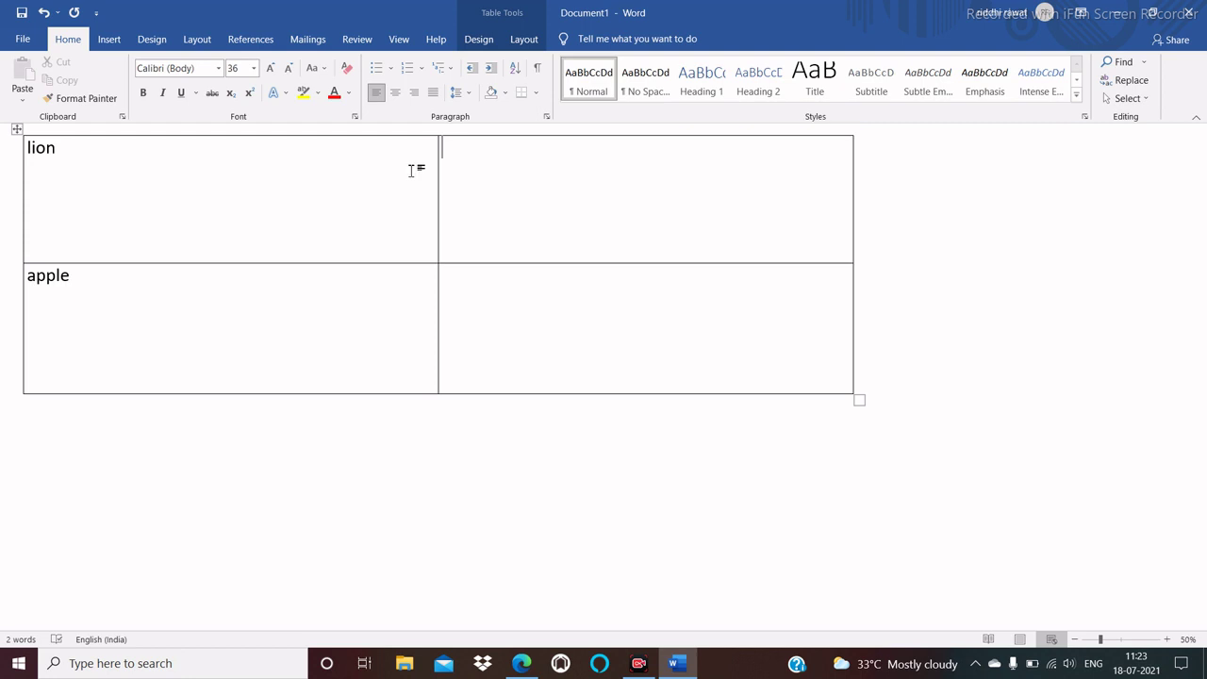
pyautogui.click(104, 38)
pyautogui.click(161, 95)
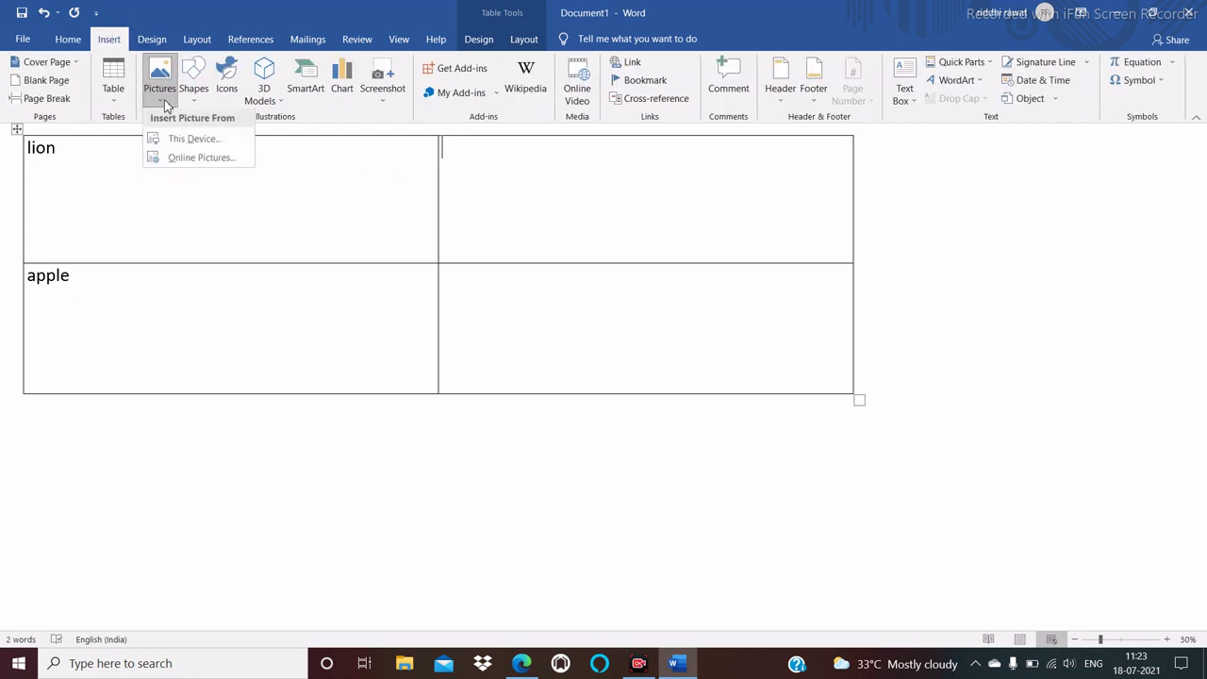
pyautogui.click(202, 159)
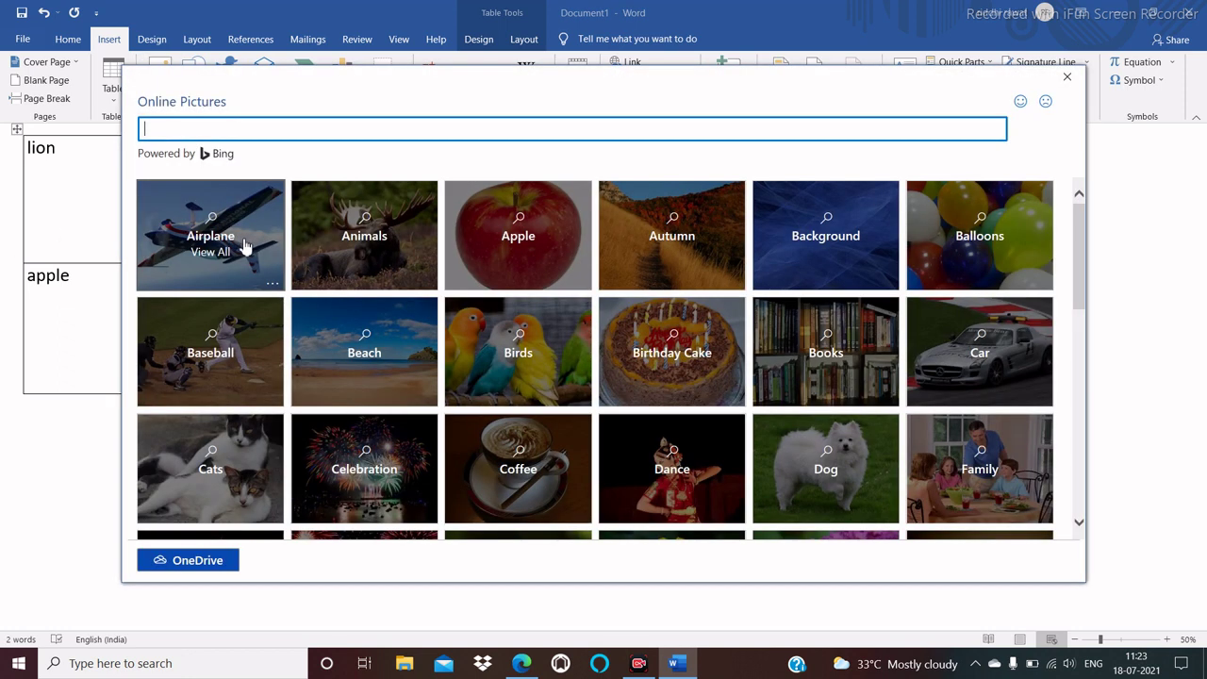
pyautogui.click(416, 236)
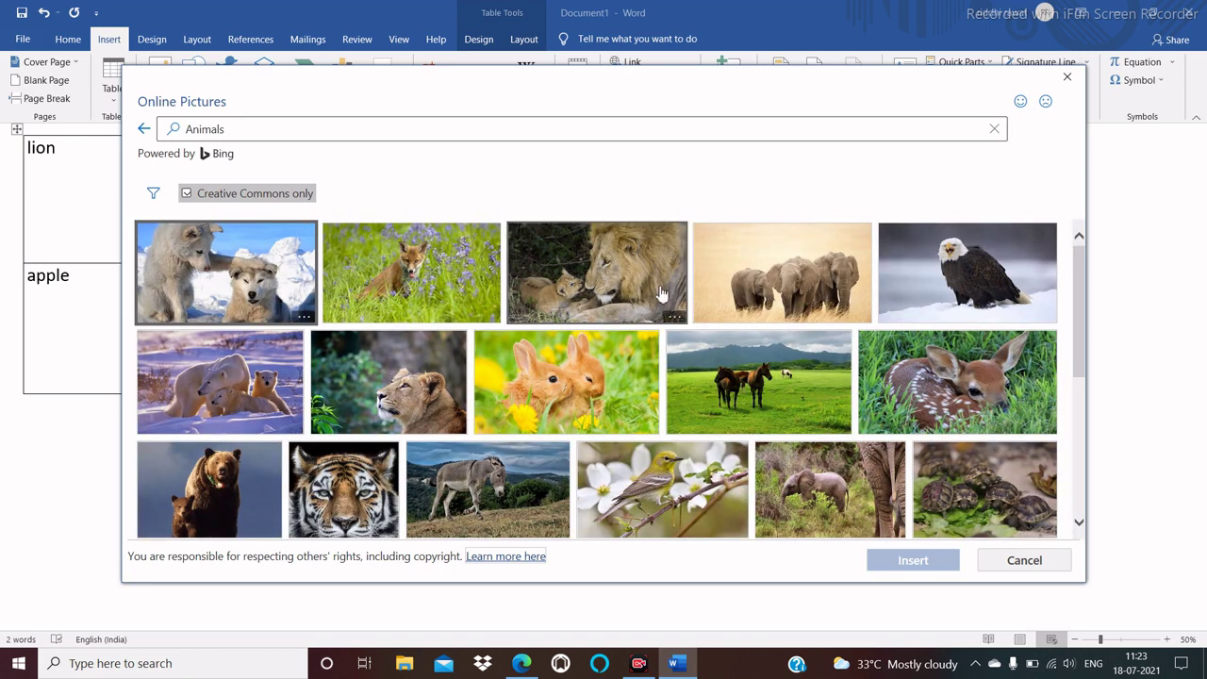
pyautogui.scroll(-3, 555, 339)
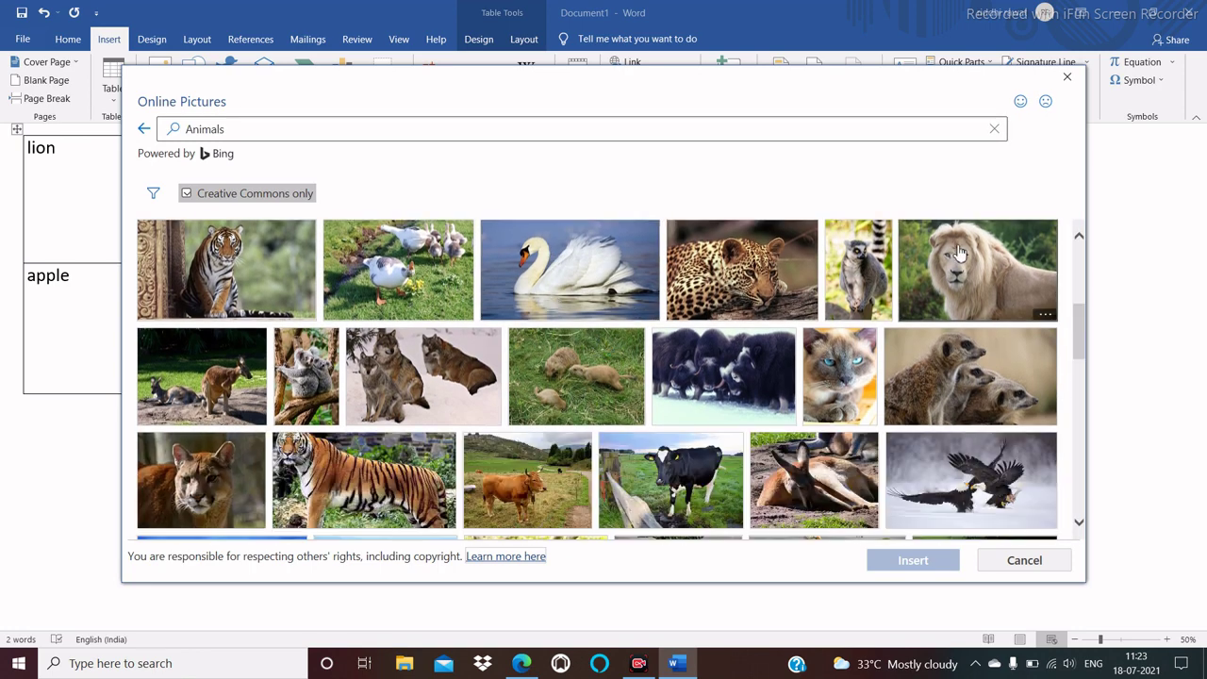
pyautogui.click(951, 257)
pyautogui.click(930, 560)
pyautogui.click(929, 559)
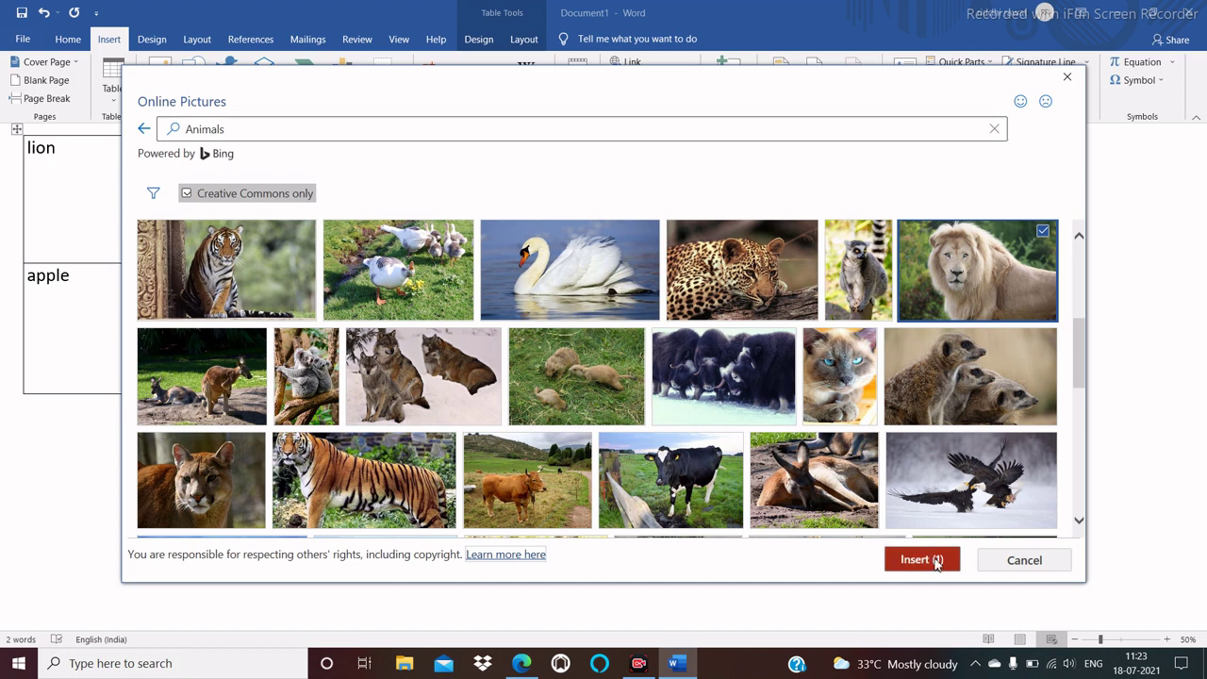
pyautogui.moveTo(703, 318)
pyautogui.mouseDown()
pyautogui.moveTo(764, 331)
pyautogui.moveTo(714, 315)
pyautogui.mouseUp()
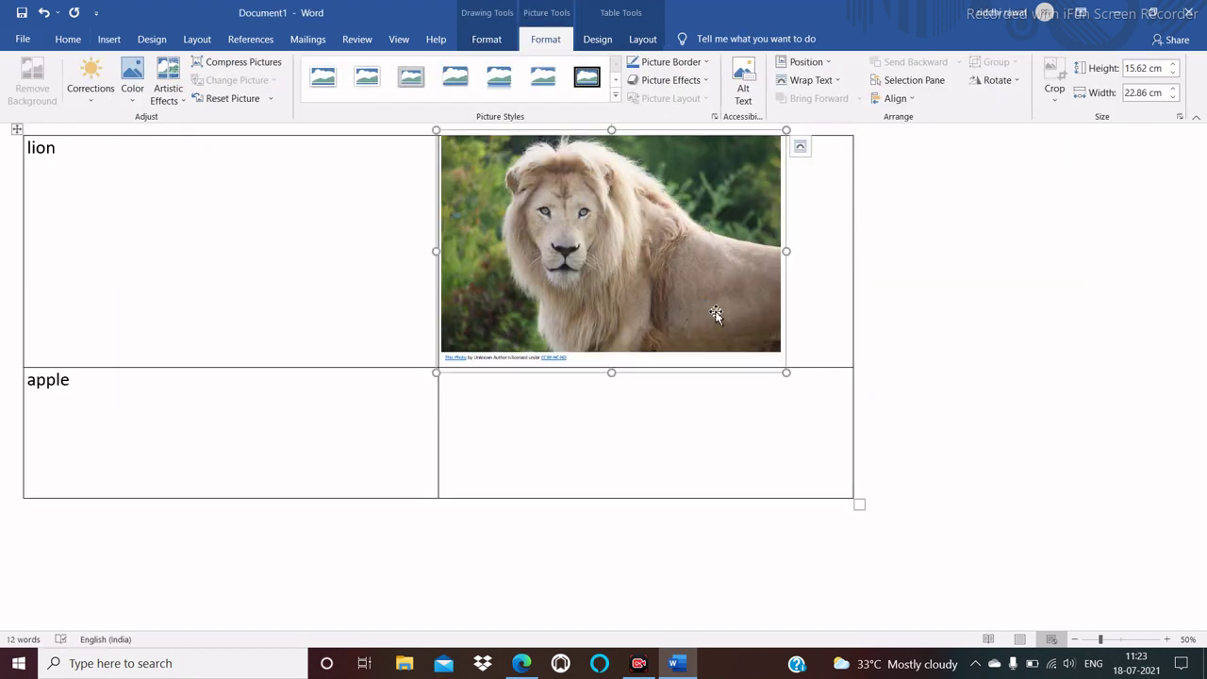
# - Insert an online picture found by searching for "apple" into the empty cell beside "apple"
pyautogui.click(577, 434)
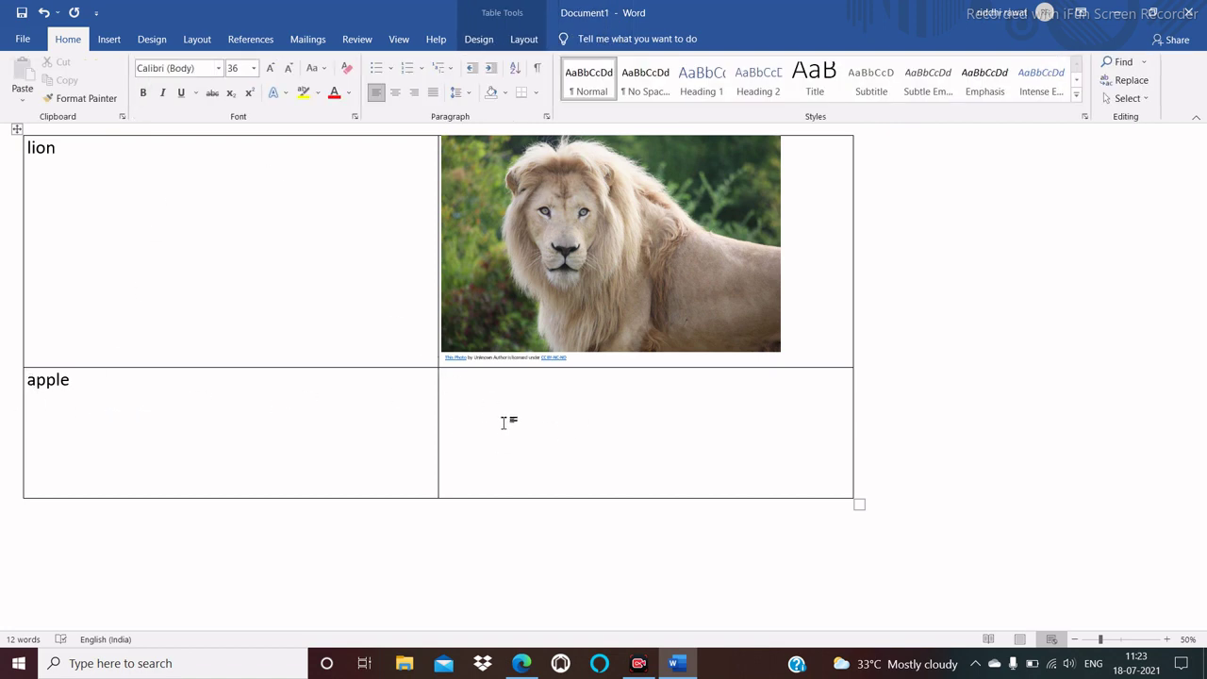
pyautogui.click(110, 39)
pyautogui.click(160, 94)
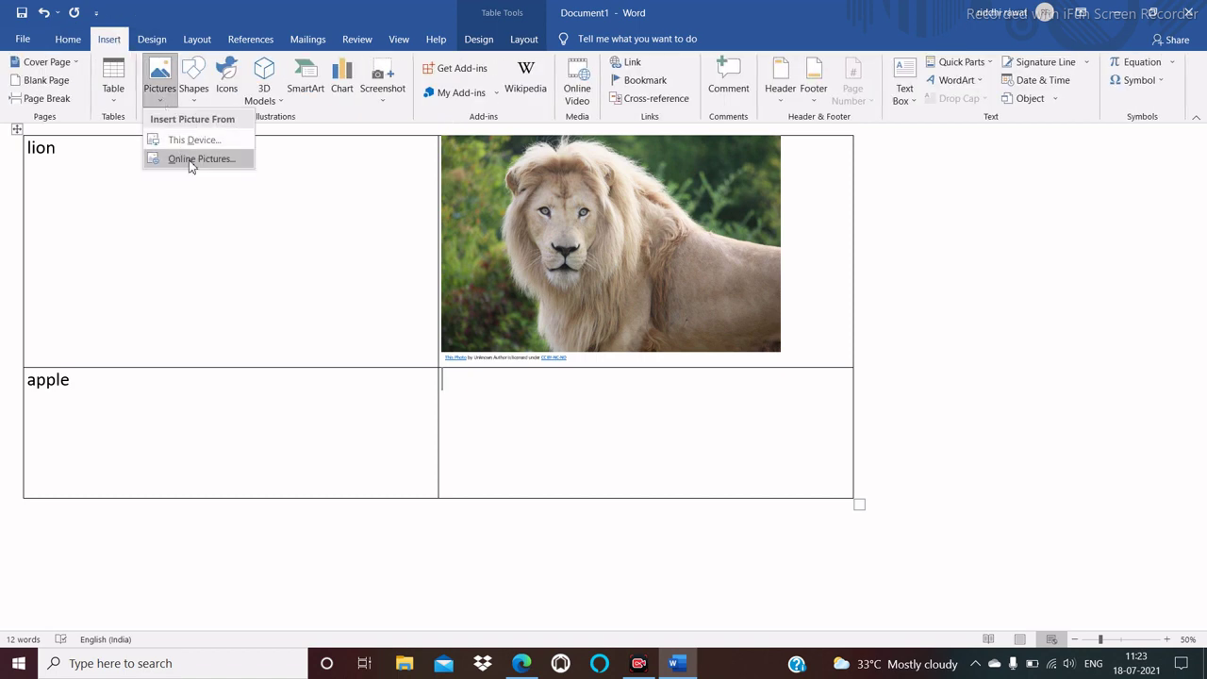
pyautogui.click(192, 160)
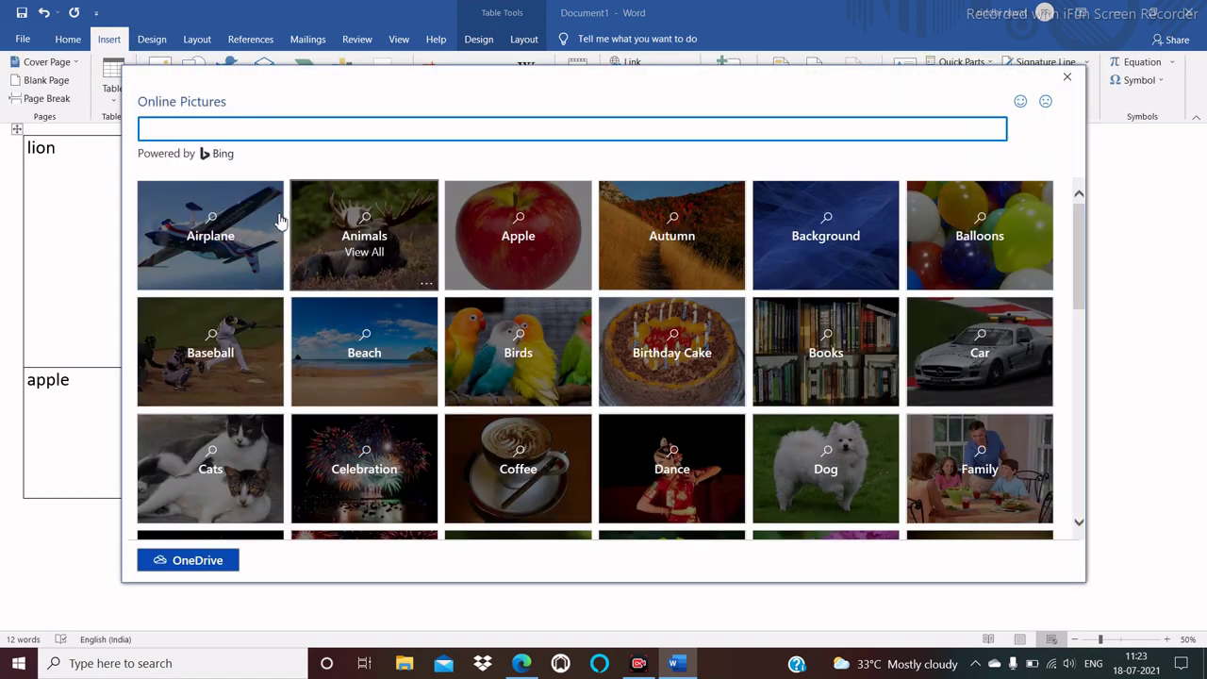
pyautogui.write('apple')
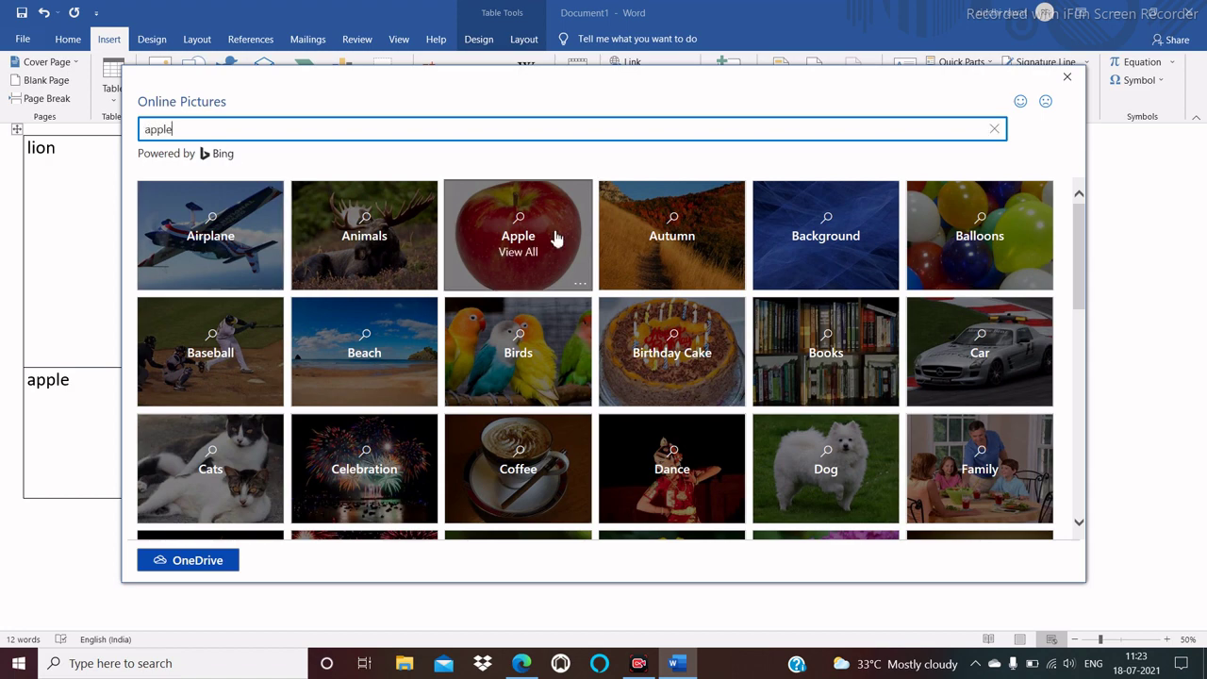
pyautogui.press('Return')
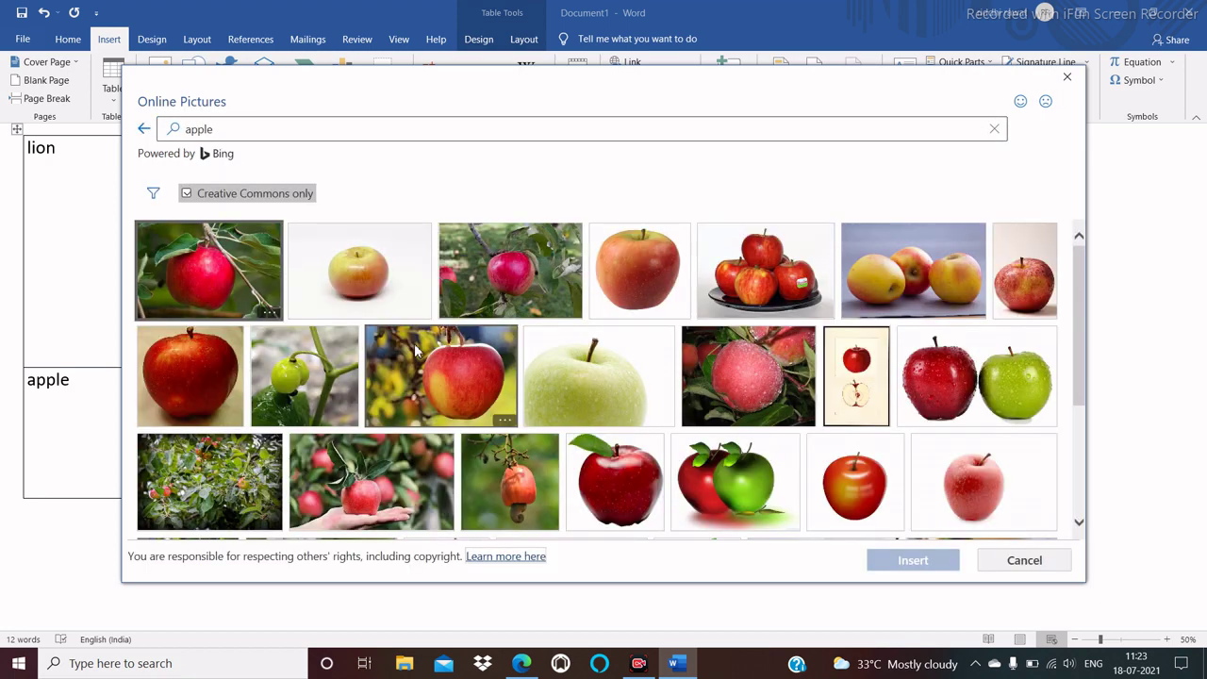
pyautogui.scroll(-2, 511, 357)
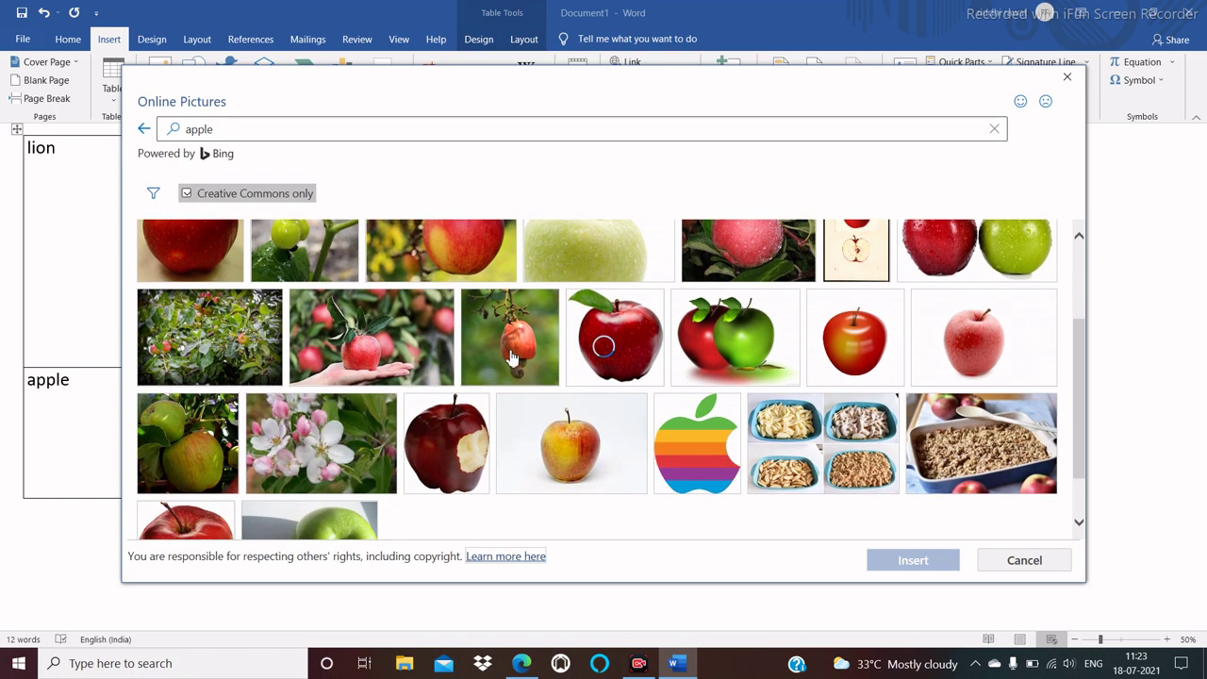
pyautogui.scroll(2, 510, 356)
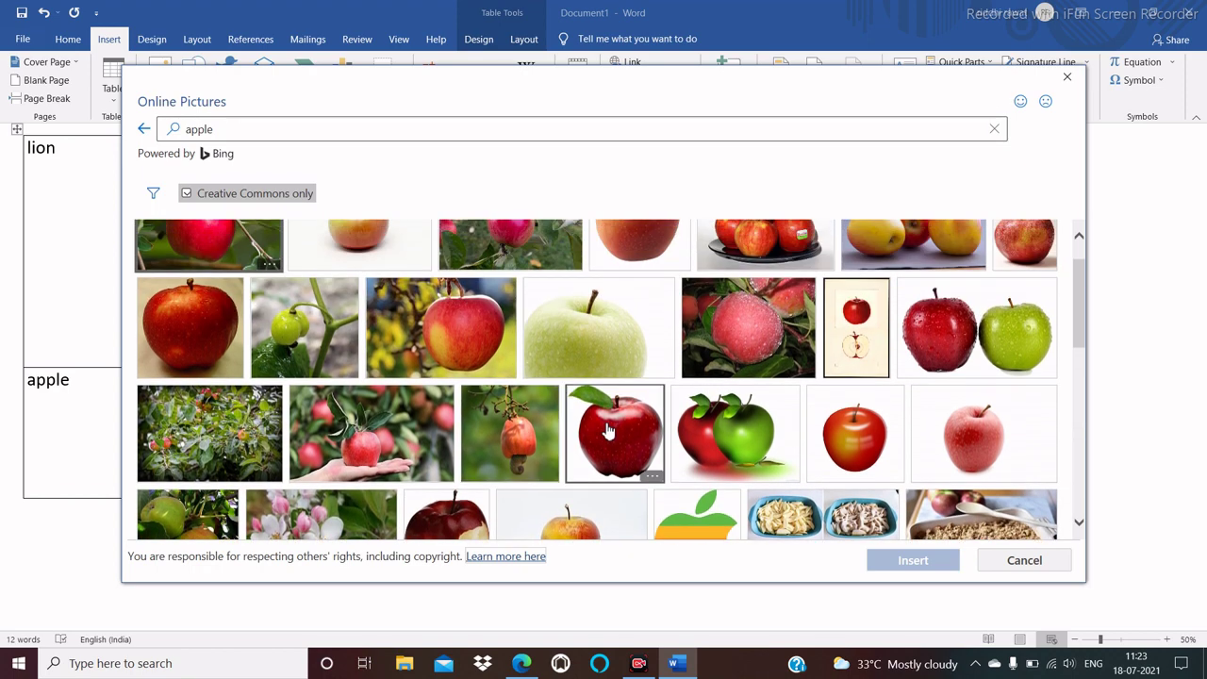